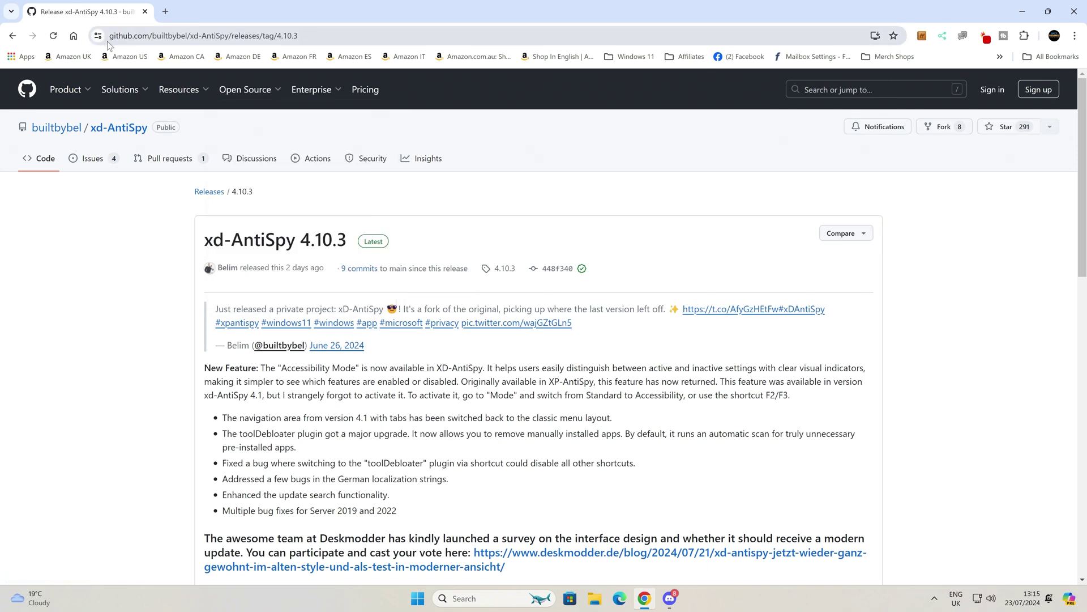
Save the xd-AntiSpy.zip release asset to the Desktop and close Chrome
mouse_move(121, 90)
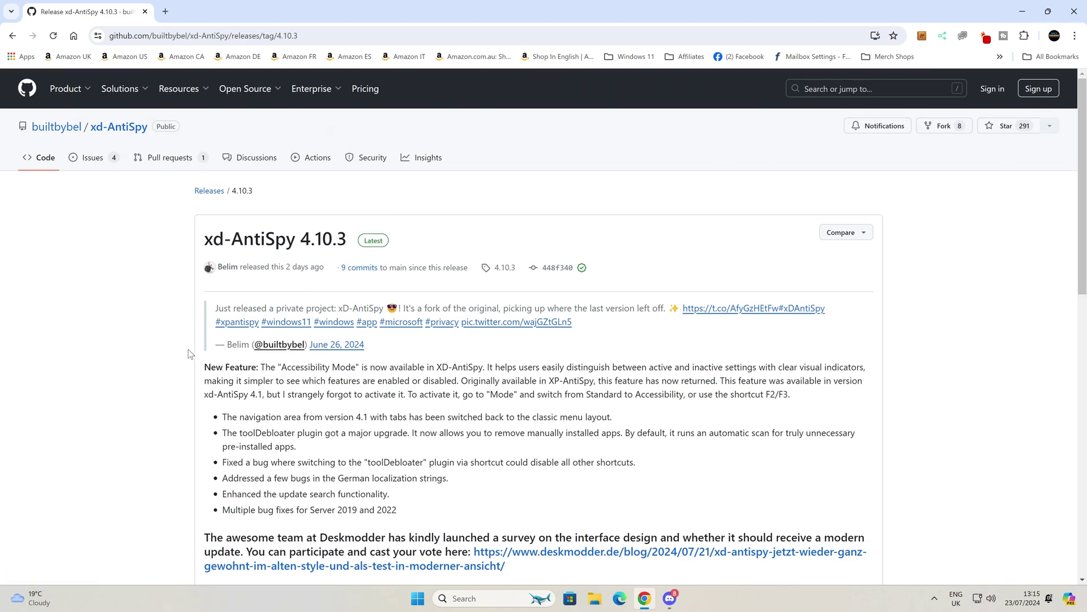
scroll(188, 352, down, 4)
scroll(188, 352, down, 9)
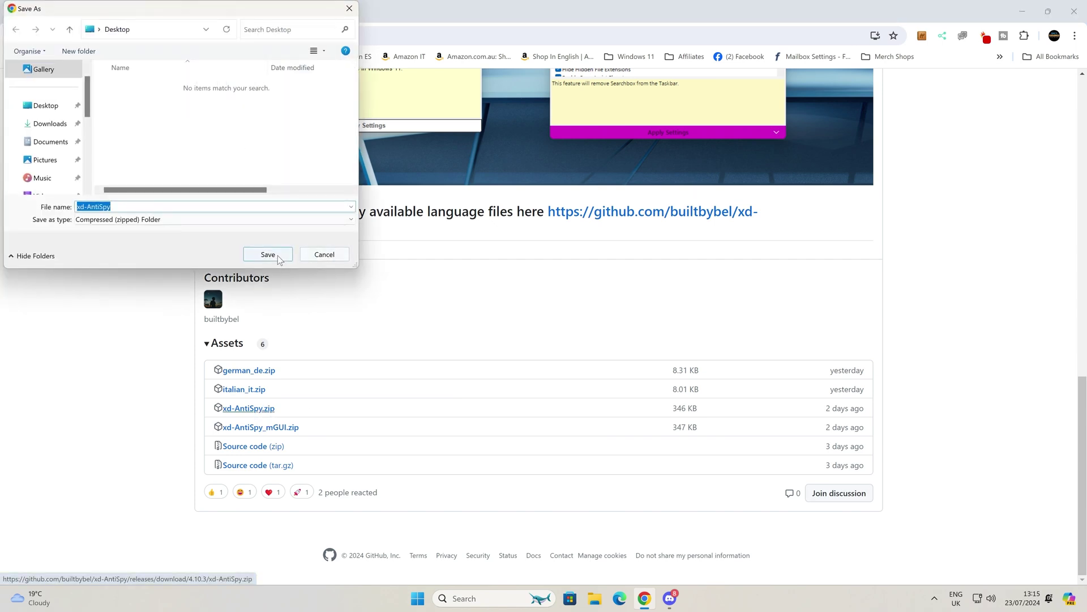
click(268, 254)
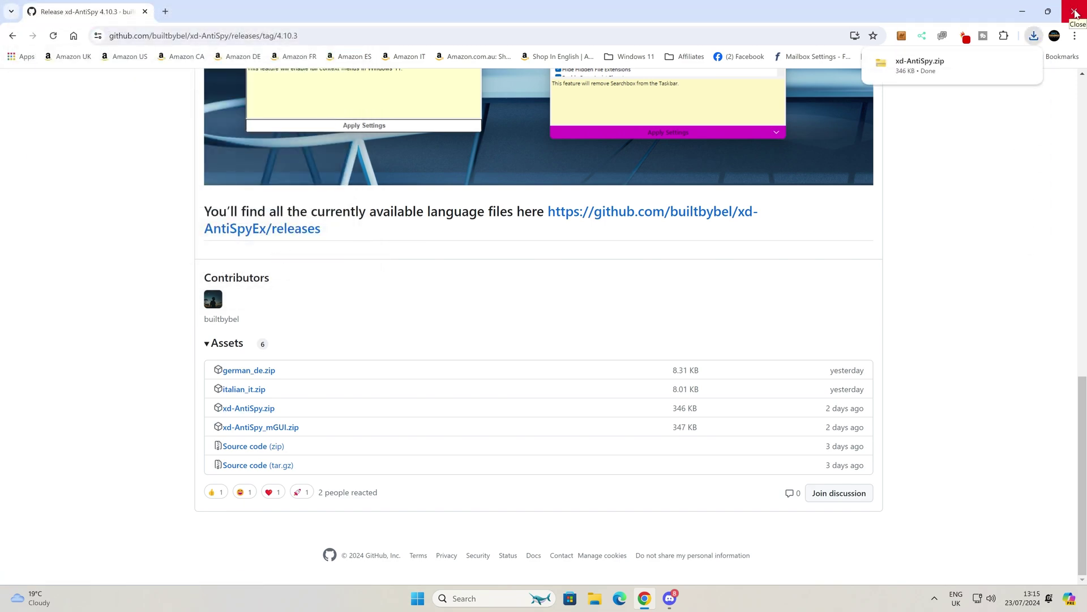
click(1075, 12)
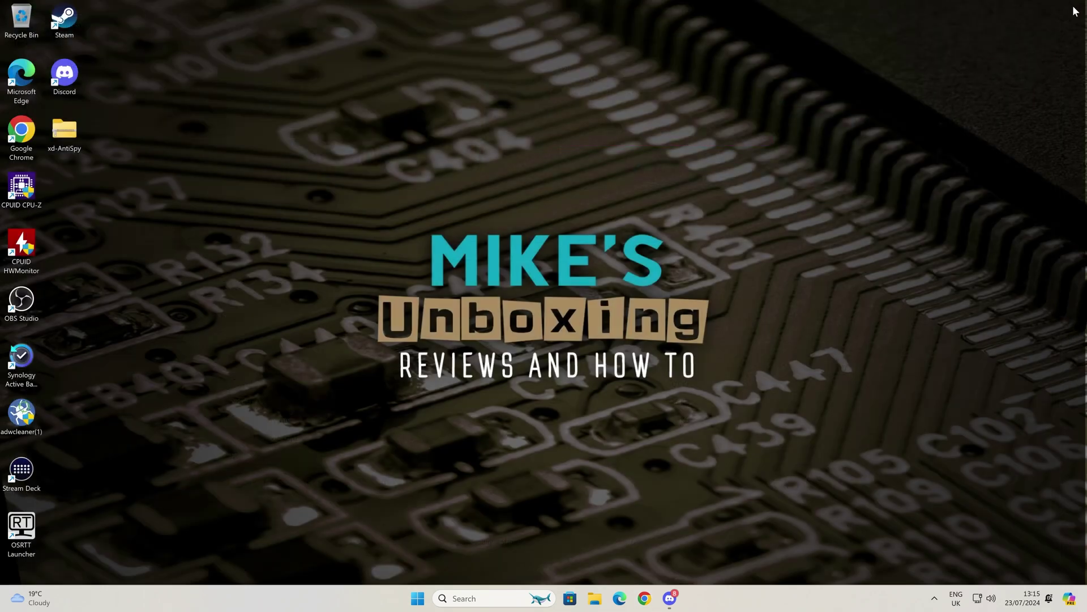
Extract the xd-AntiSpy zip into an xd-AntiSpy folder on the Desktop
right_click(73, 136)
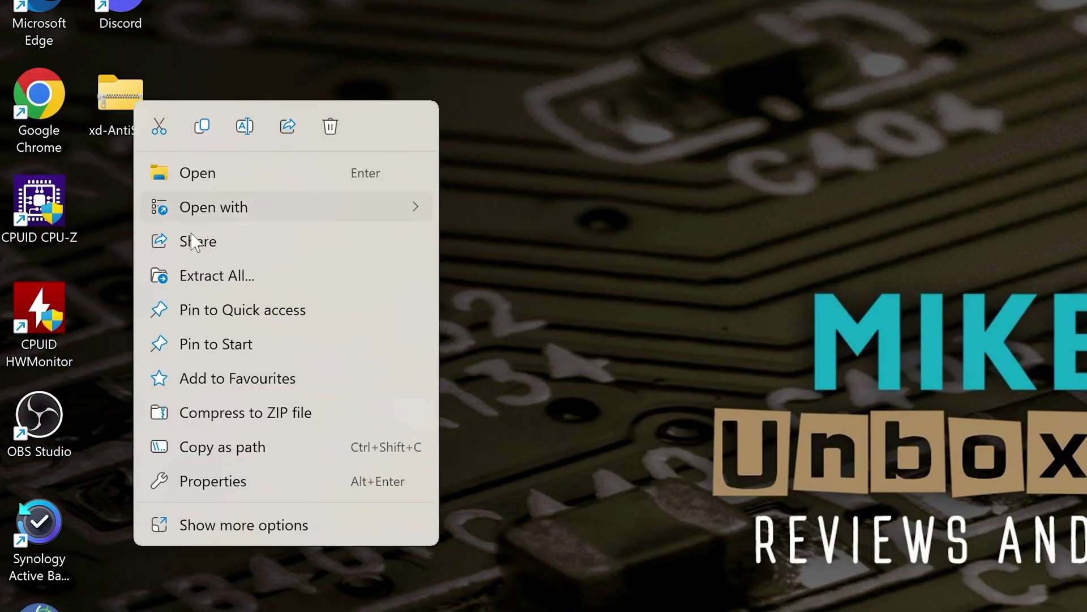
click(210, 275)
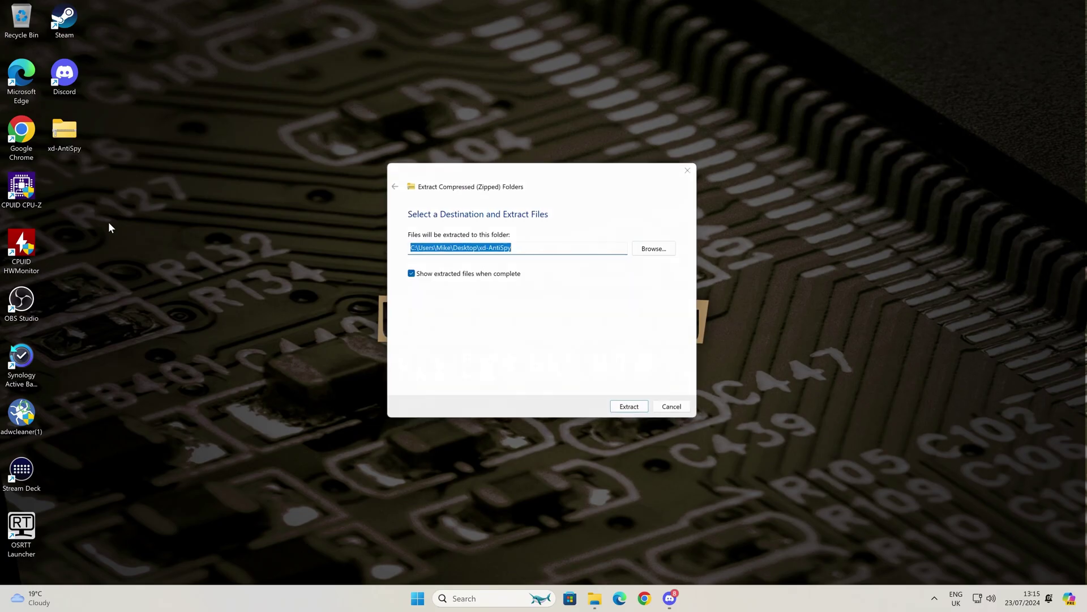
click(625, 418)
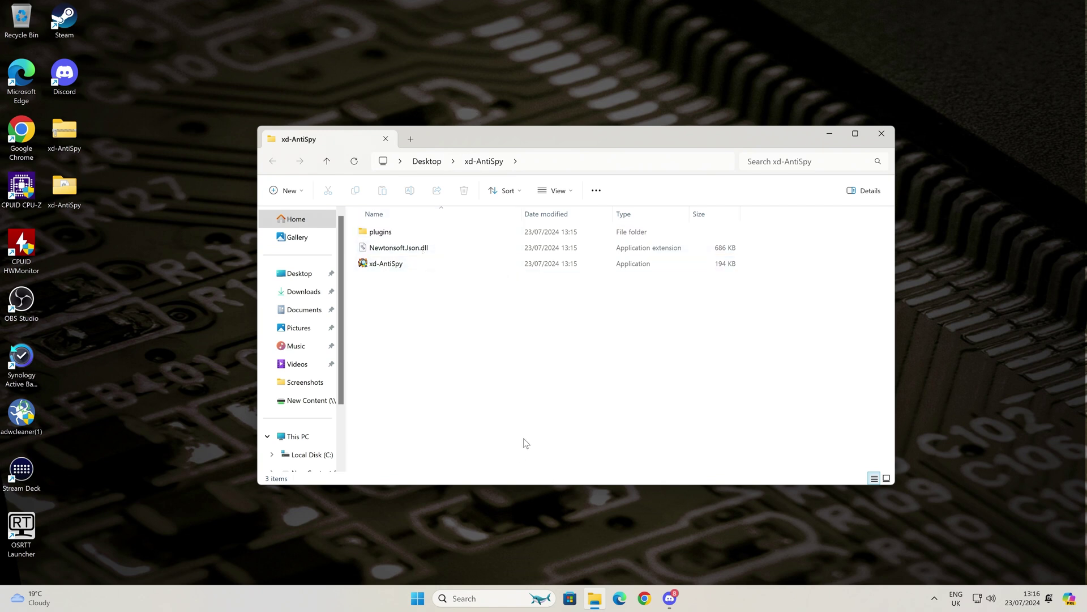
Open the taskbar Search panel and dismiss it again
click(466, 599)
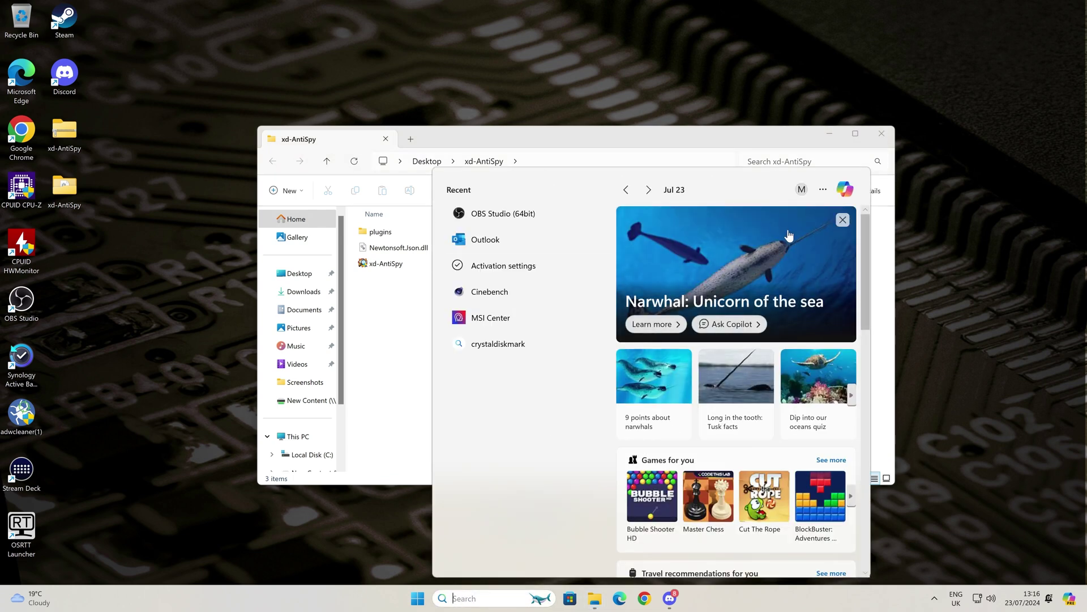
click(934, 253)
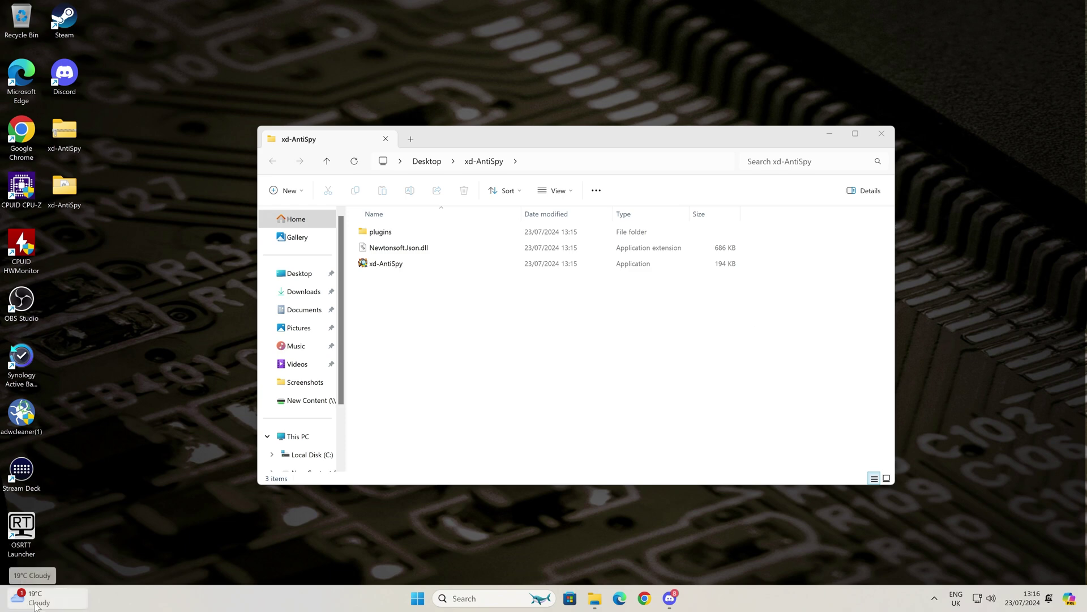
mouse_move(35, 605)
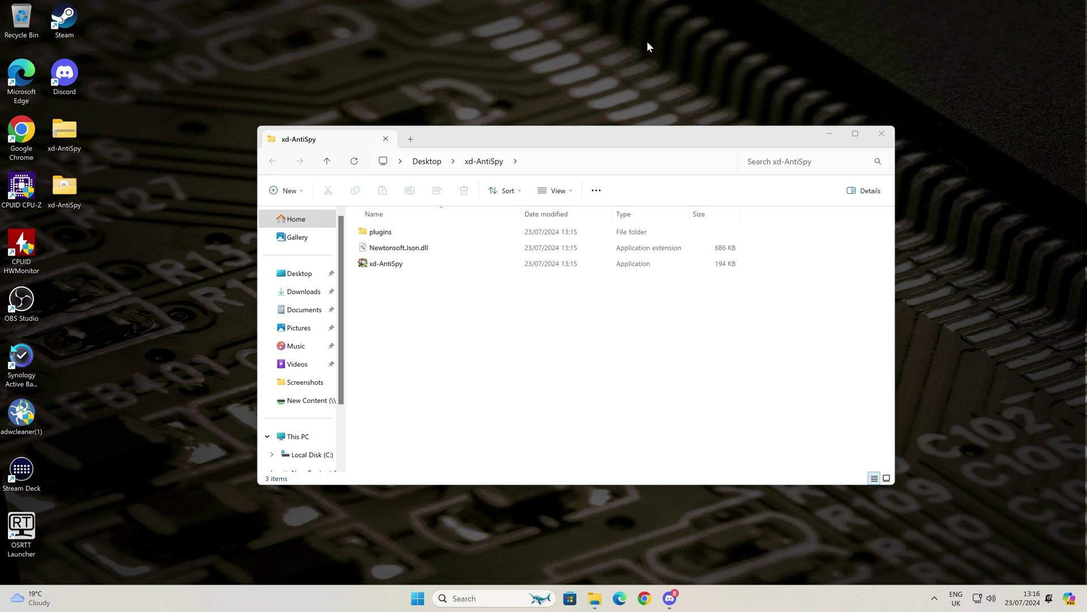
Run xd-AntiSpy as administrator past SmartScreen, close Explorer, and make its window taller
right_click(373, 269)
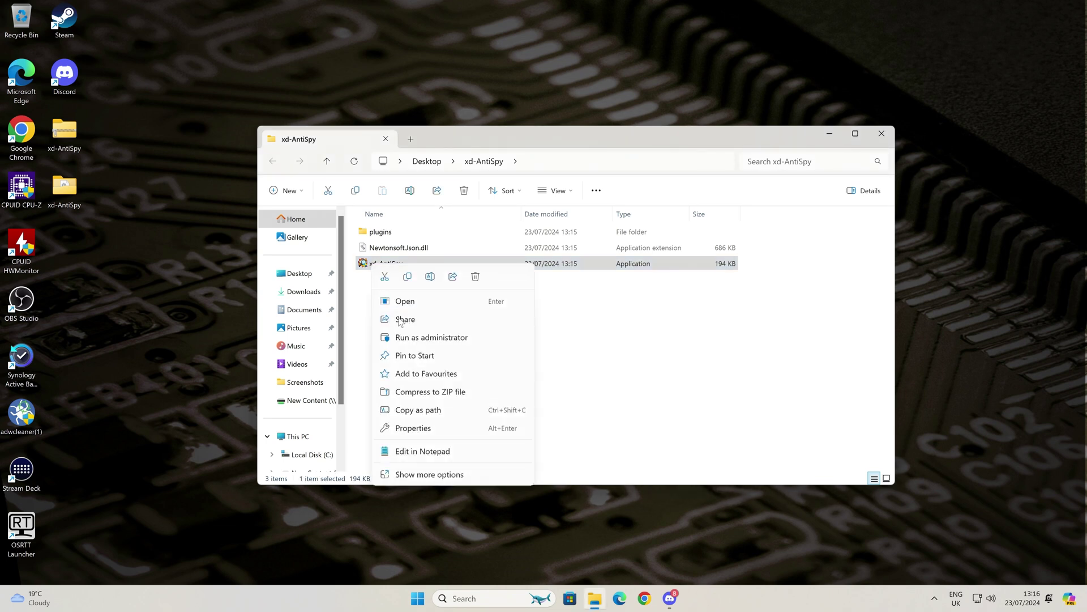
click(416, 339)
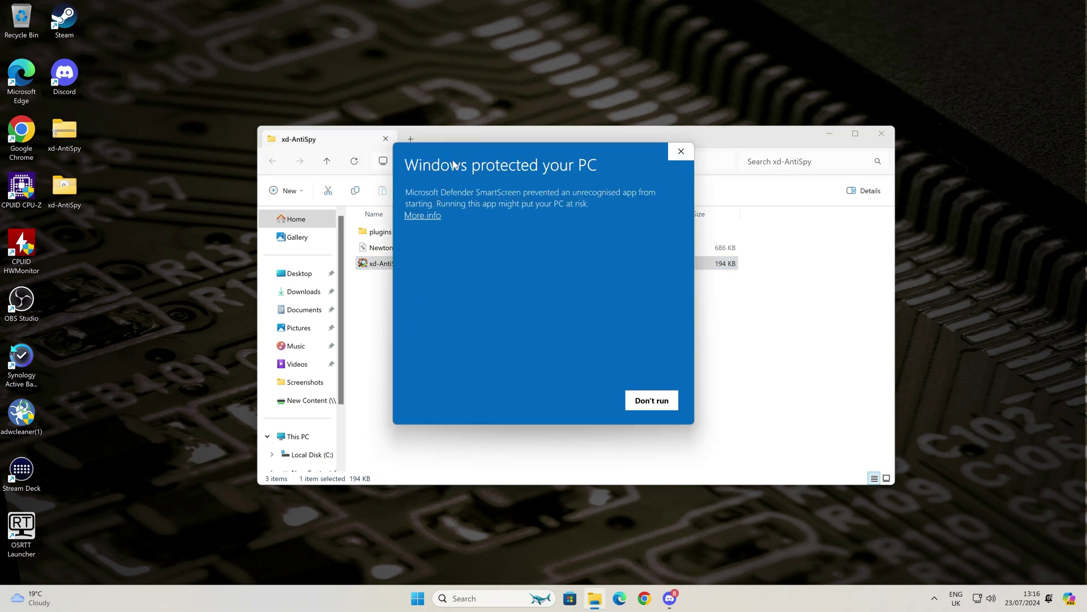
click(423, 215)
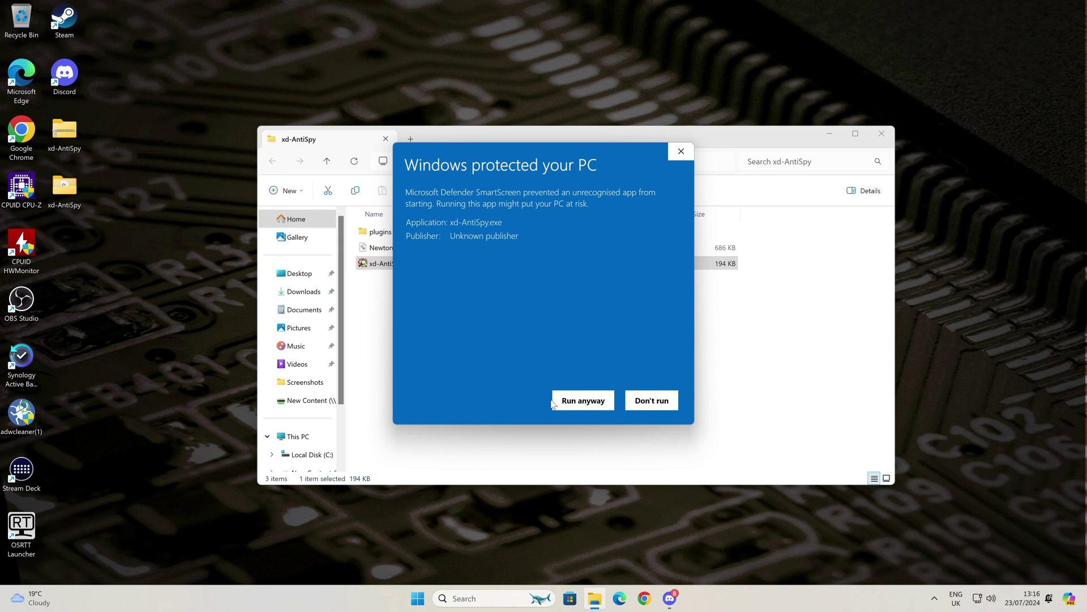
click(573, 404)
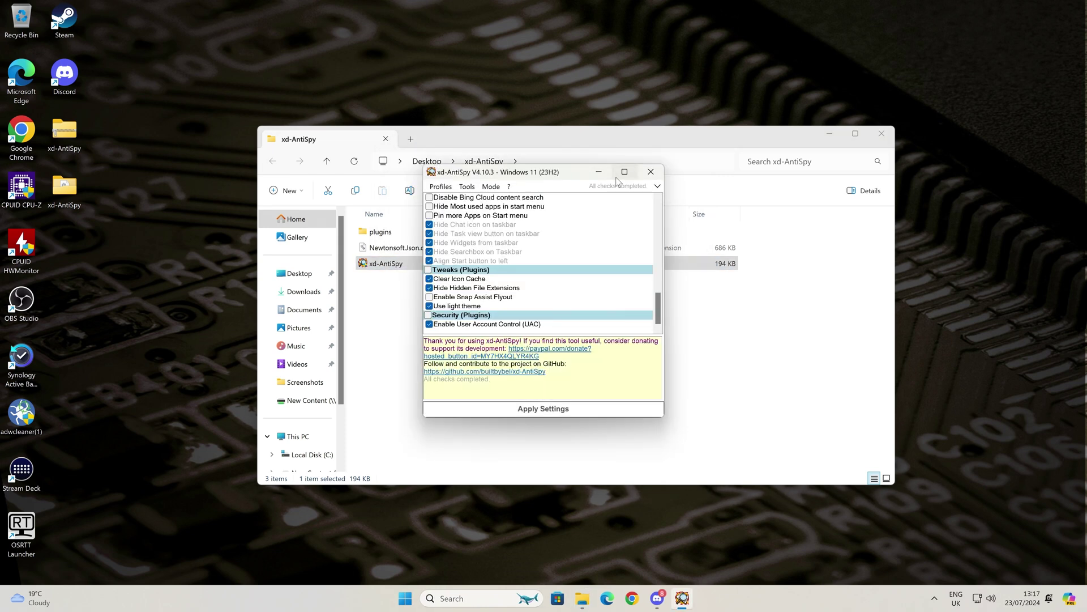
click(880, 134)
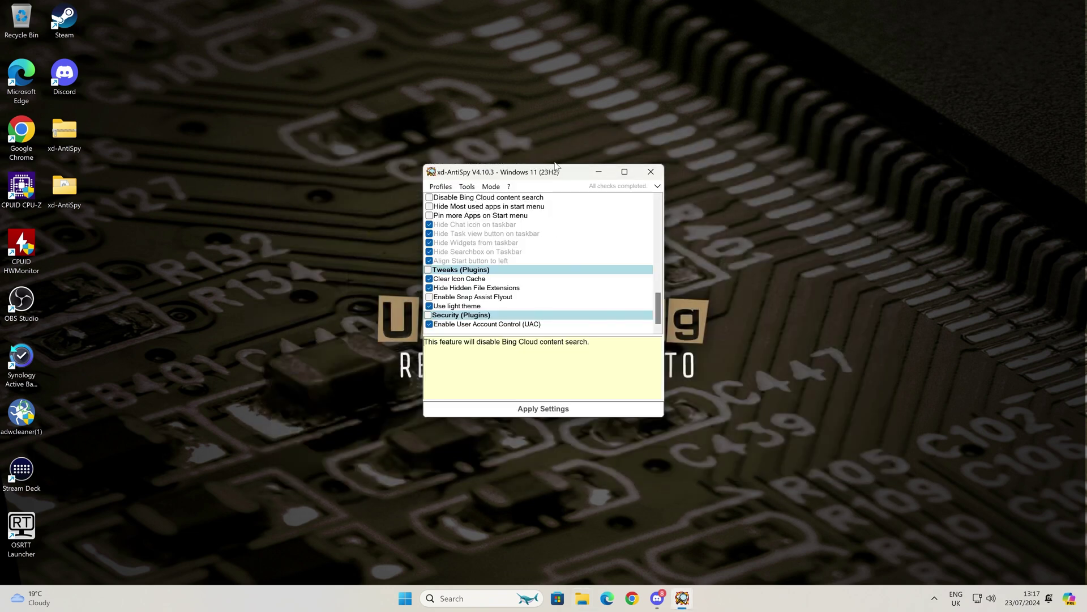
drag(564, 163, 536, 120)
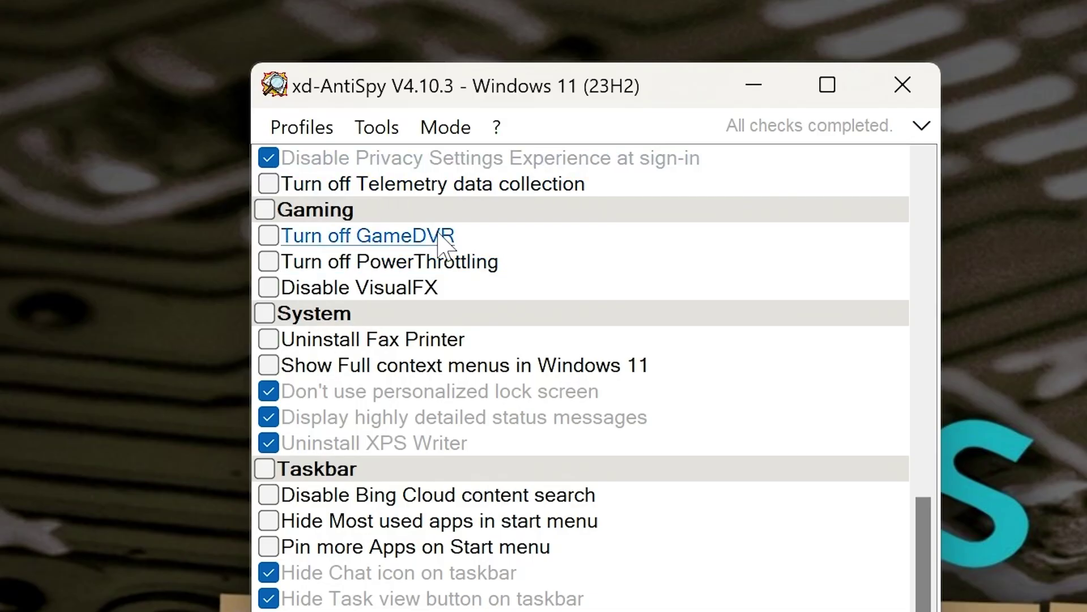
click(294, 134)
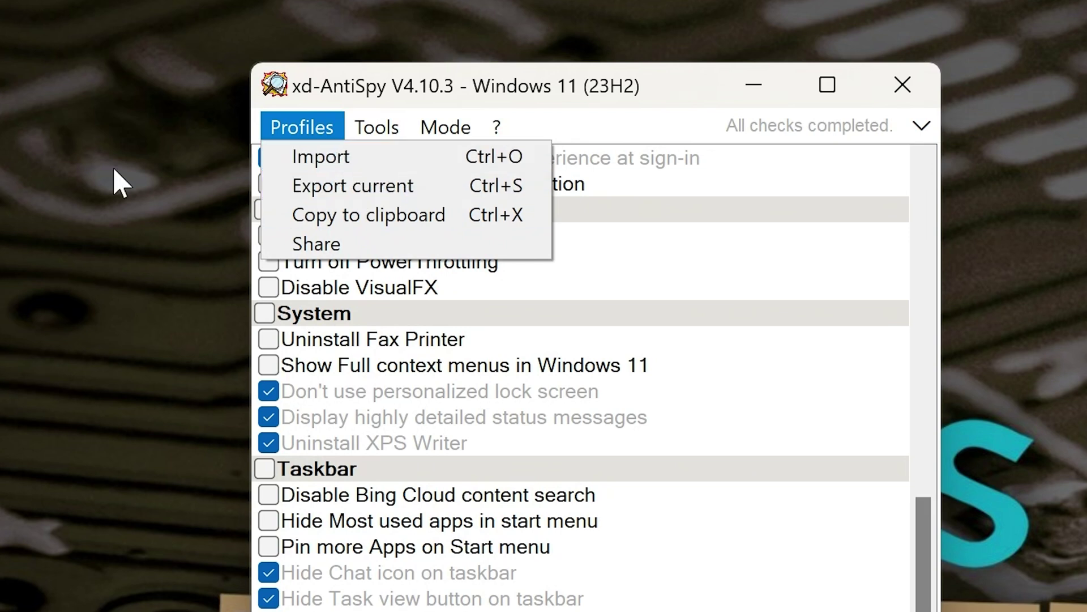
mouse_move(378, 131)
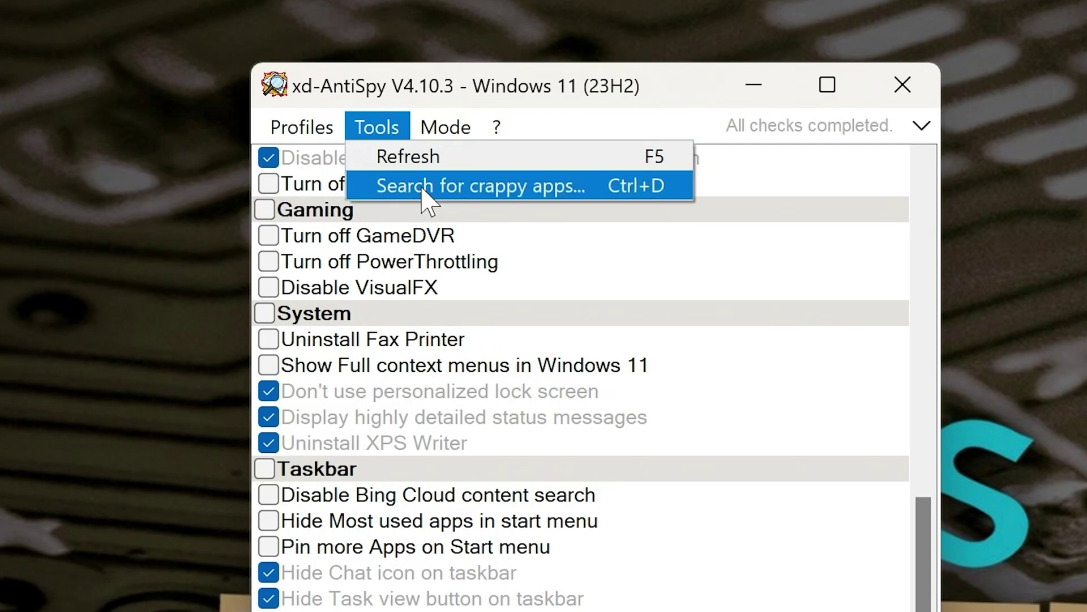
mouse_move(444, 131)
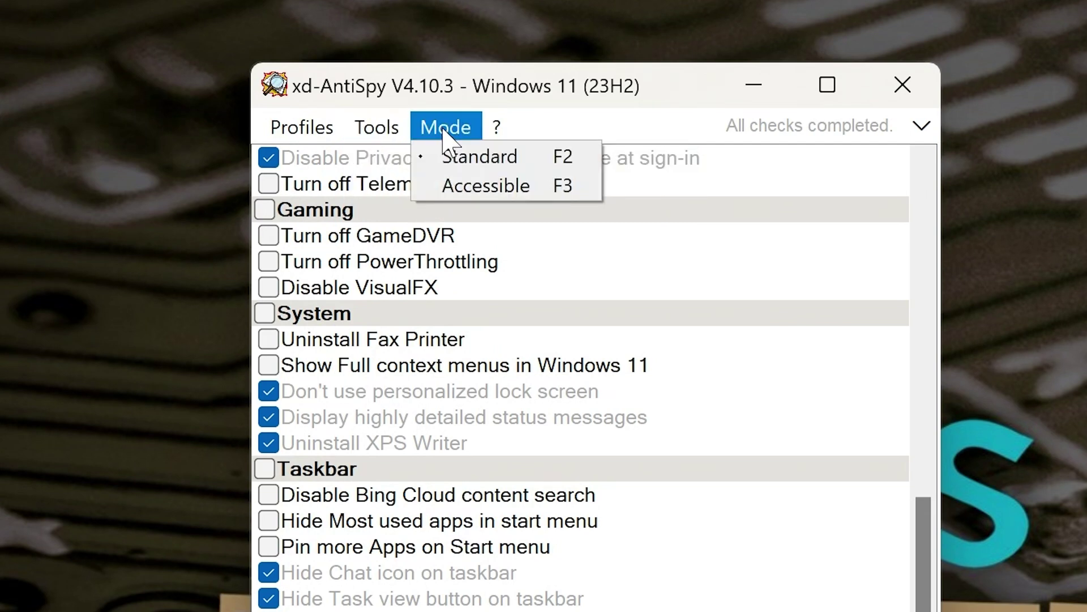
click(478, 156)
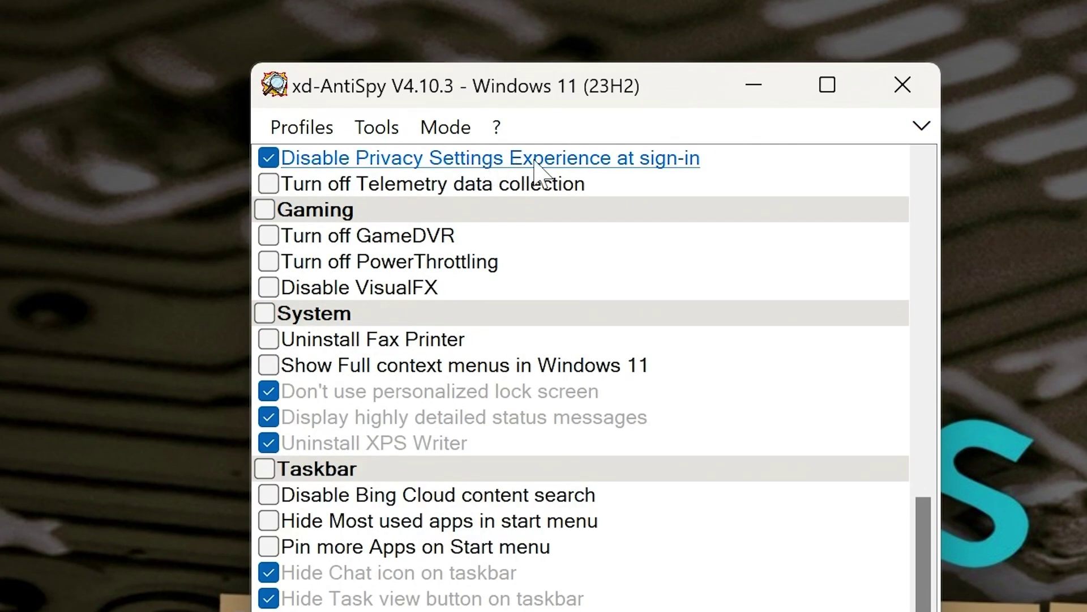
scroll(539, 417, up, 12)
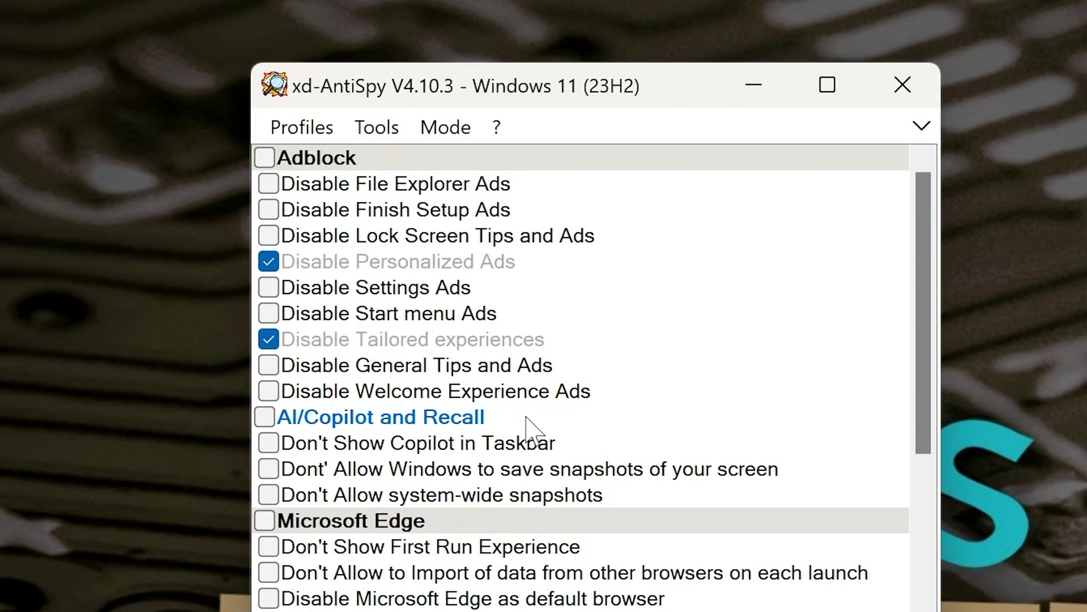
Tick the Adblock group checkbox at the top of the list, then untick it again
scroll(544, 550, down, 8)
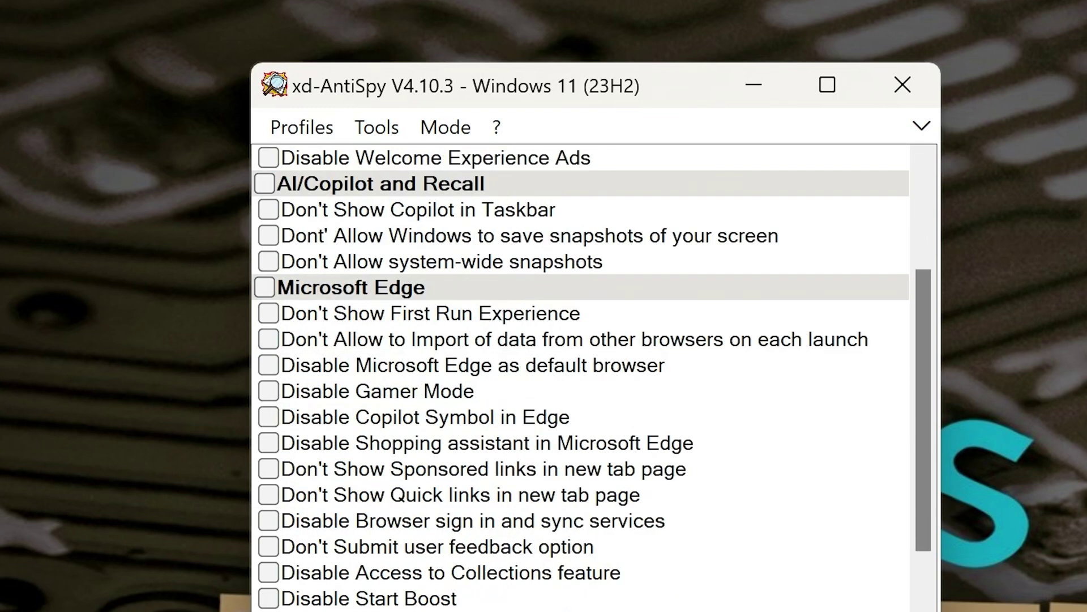
scroll(544, 601, up, 8)
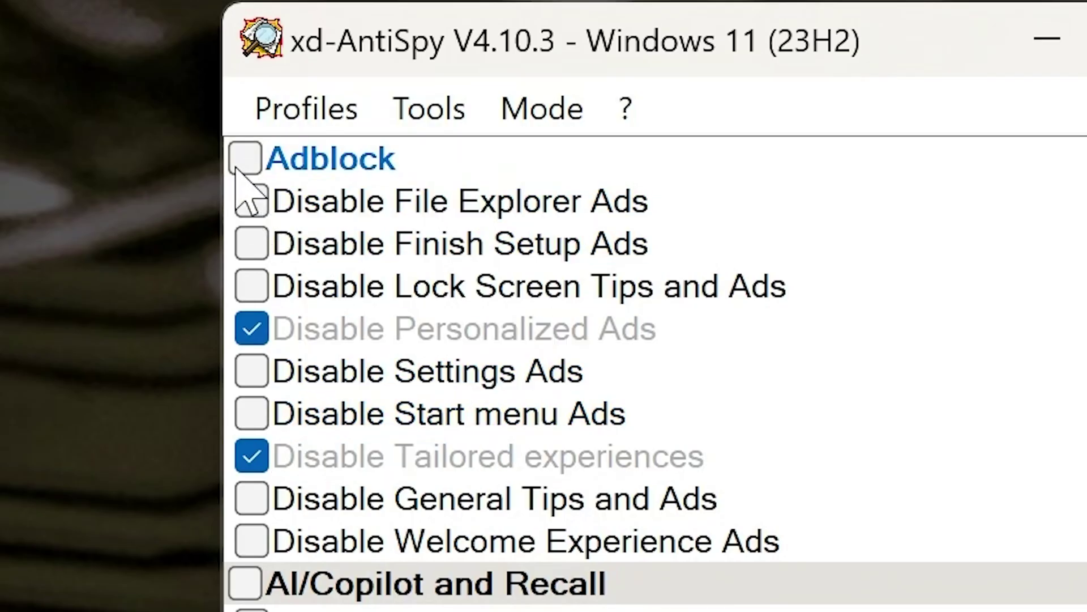
click(246, 158)
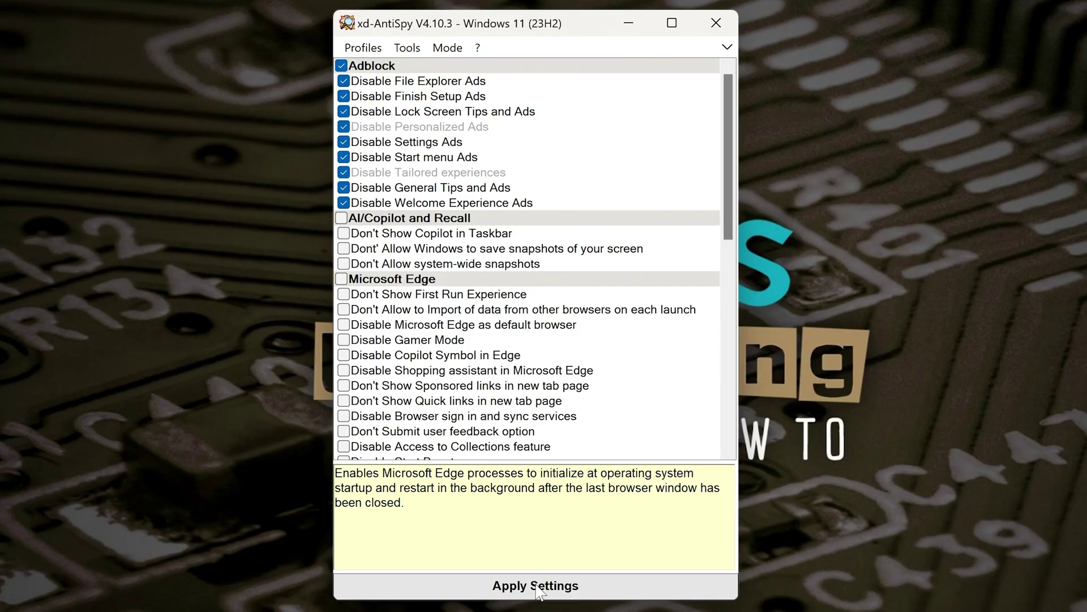
click(342, 66)
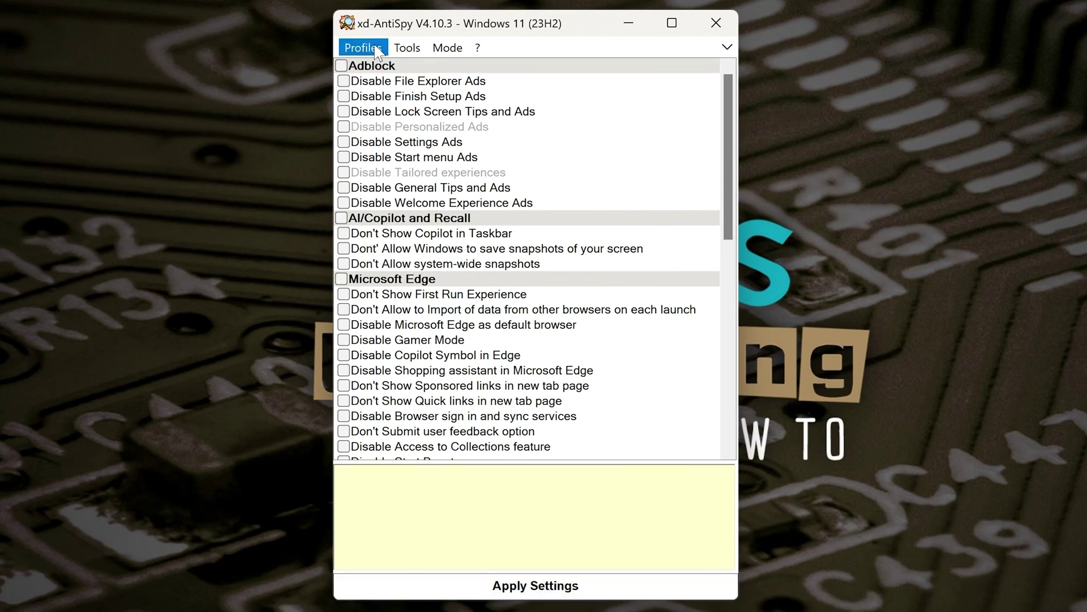
Re-tick the whole Adblock group and tick all three AI/Copilot and Recall options
click(341, 66)
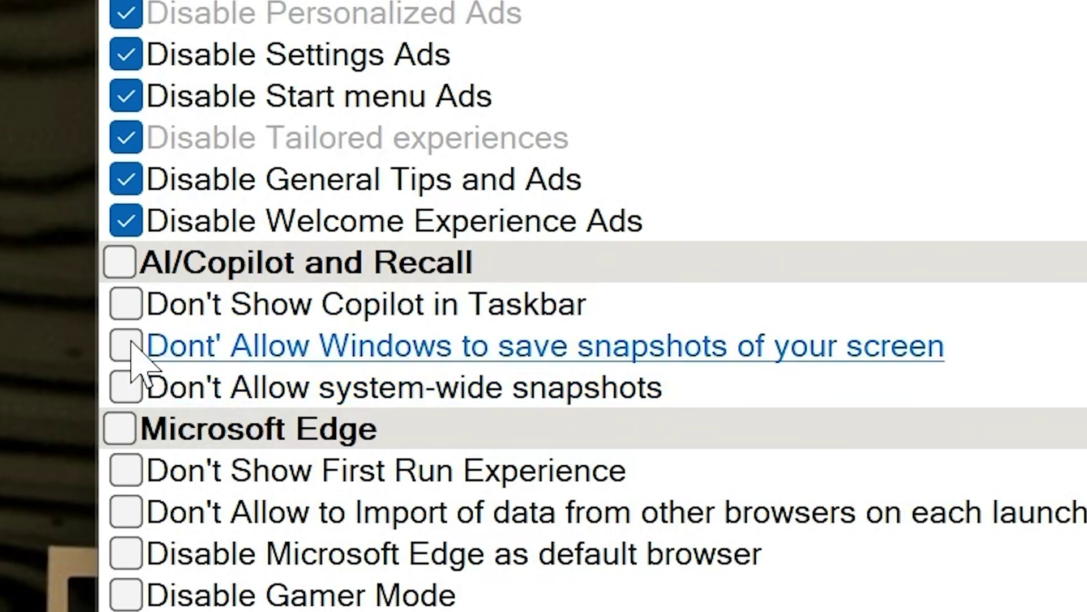
click(121, 266)
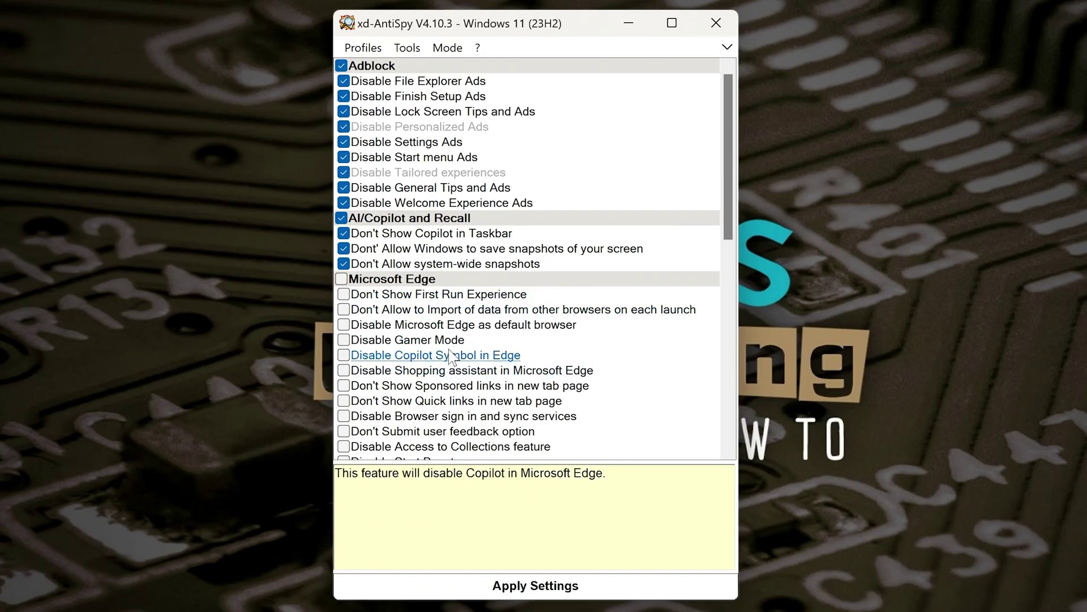
Tick every Microsoft Edge tweak and the whole Privacy group, including Telemetry off
scroll(451, 357, down, 2)
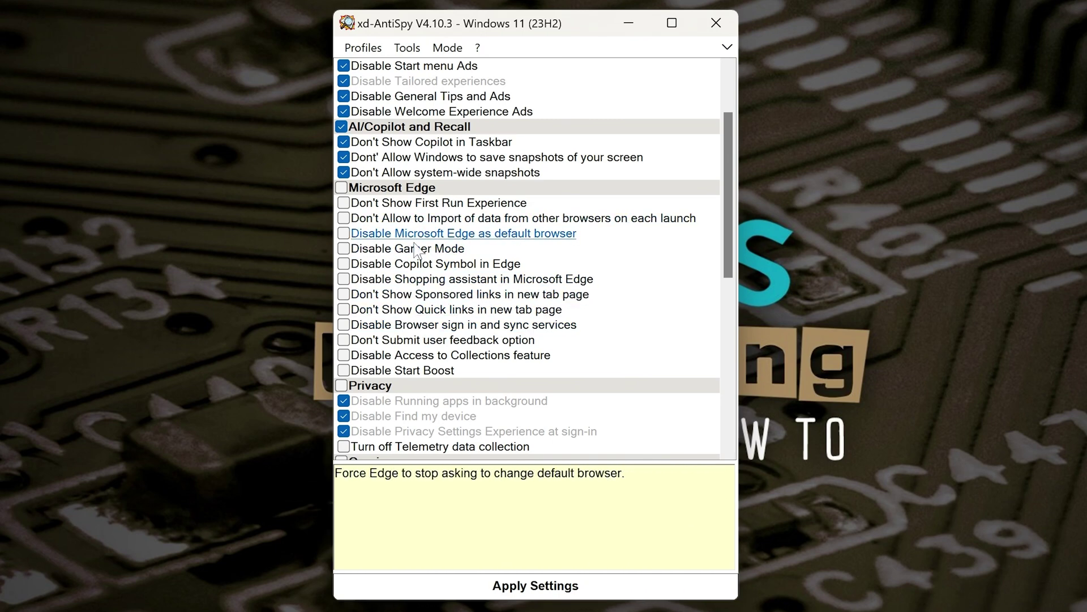
click(345, 192)
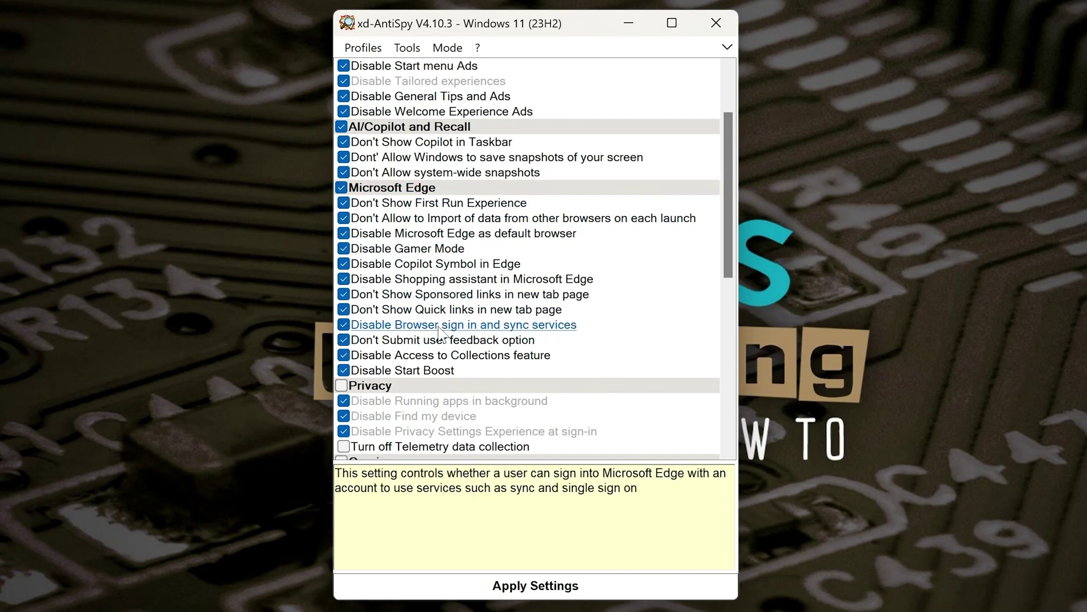
scroll(440, 327, down, 2)
scroll(440, 321, down, 2)
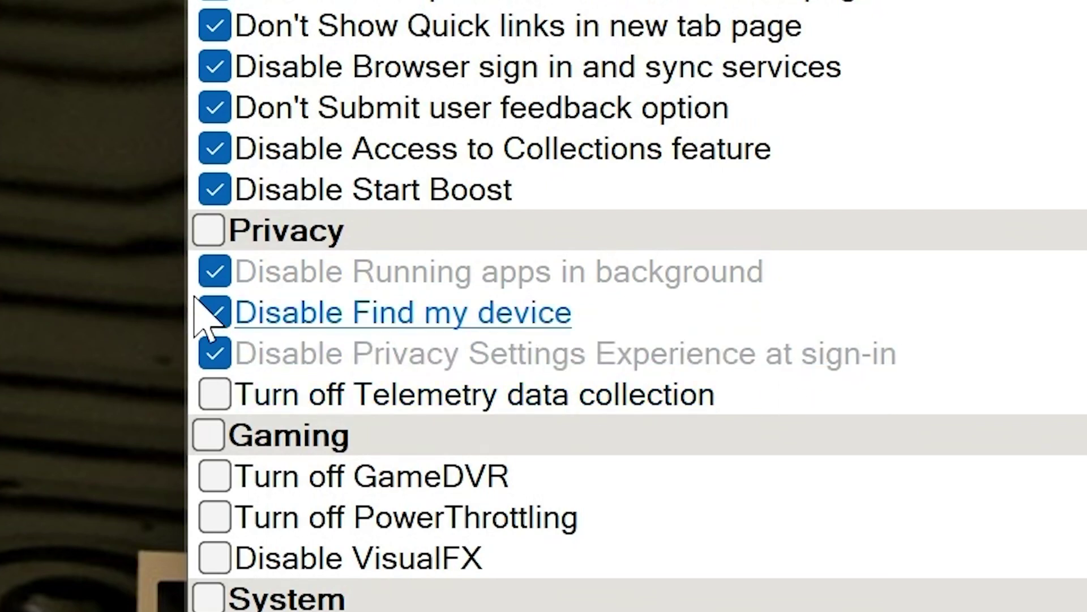
click(214, 231)
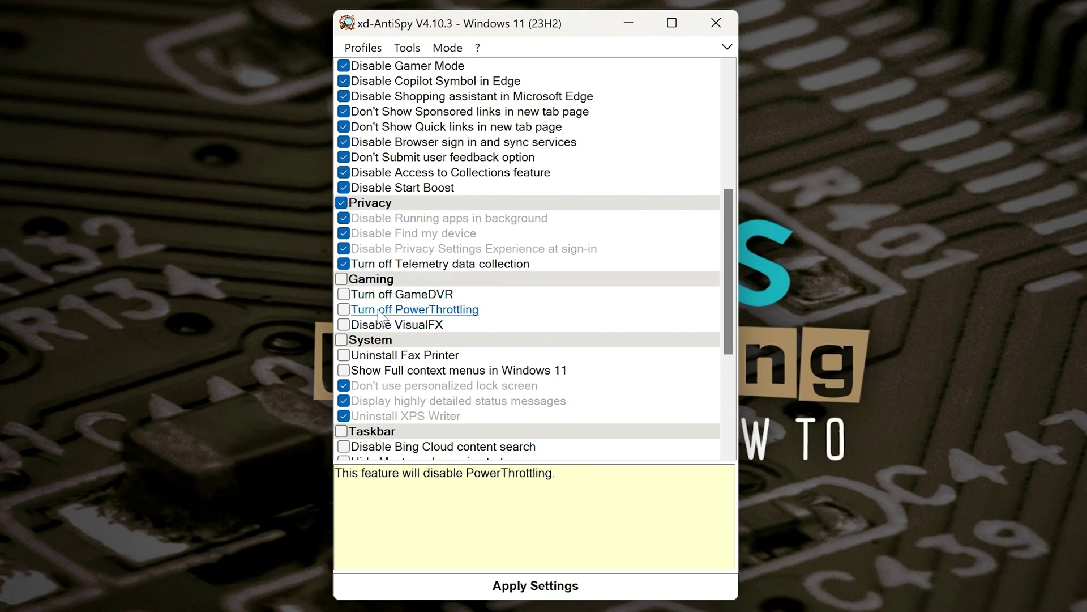
Tick the Gaming group: Turn off GameDVR, Turn off PowerThrottling and Disable VisualFX
click(342, 283)
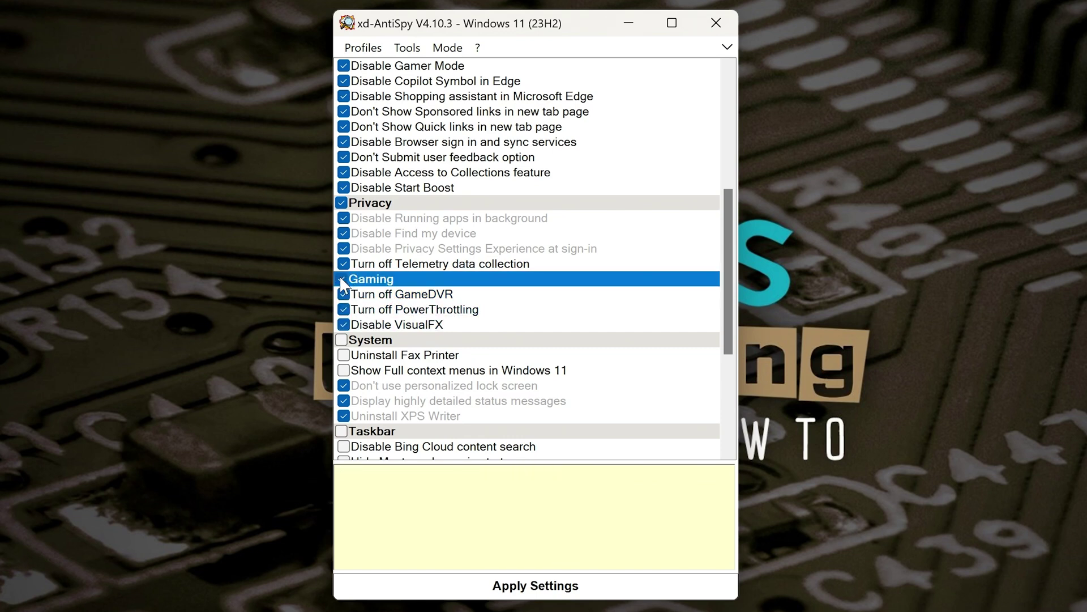
scroll(397, 329, down, 2)
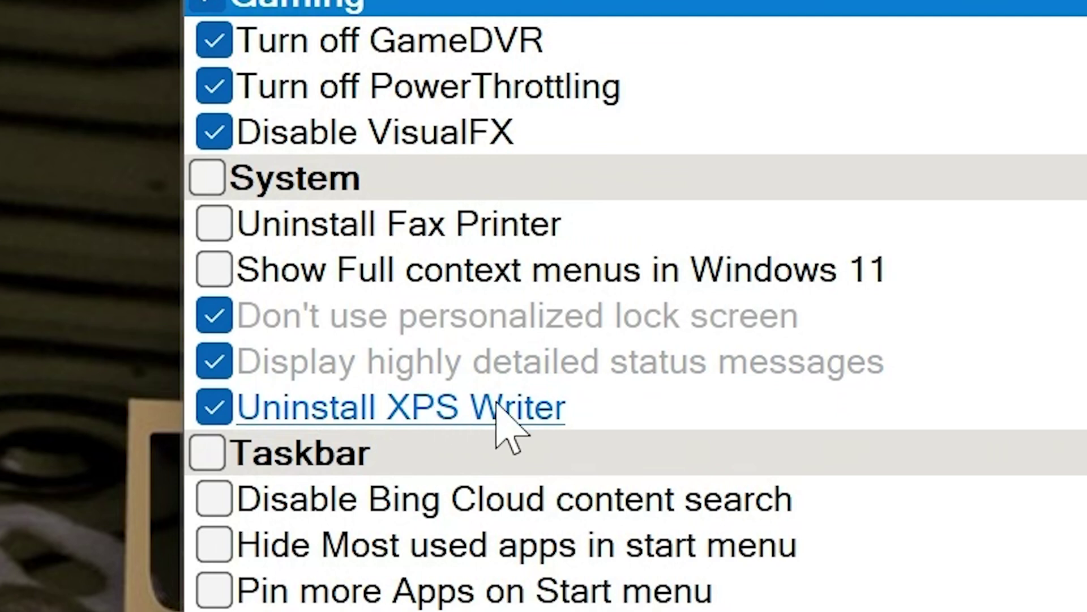
Tick the whole System group, untick Align Start button to left, and view the Start menu
click(204, 181)
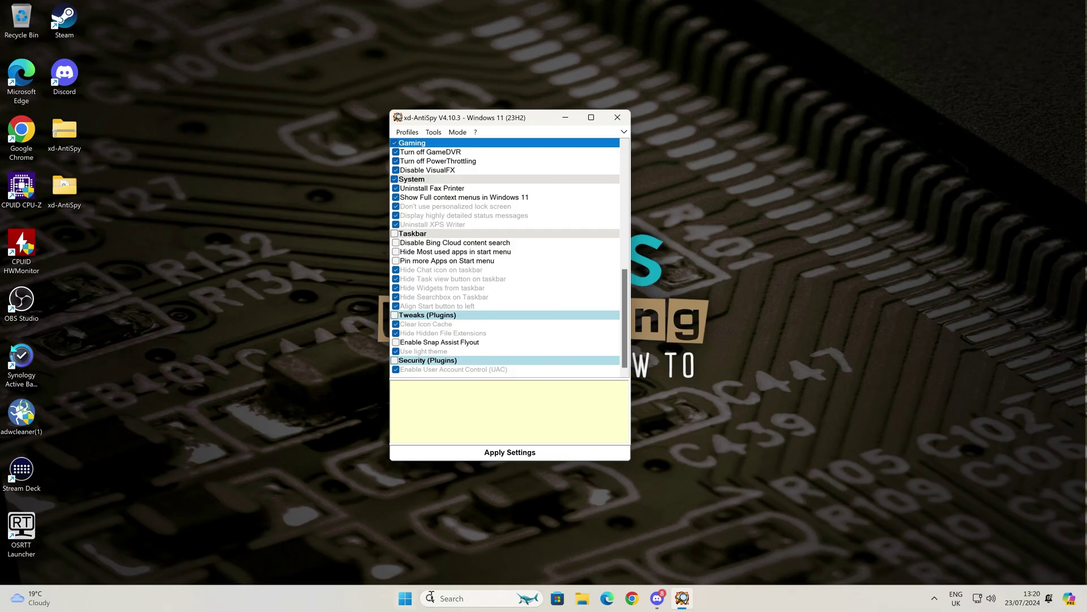
click(396, 306)
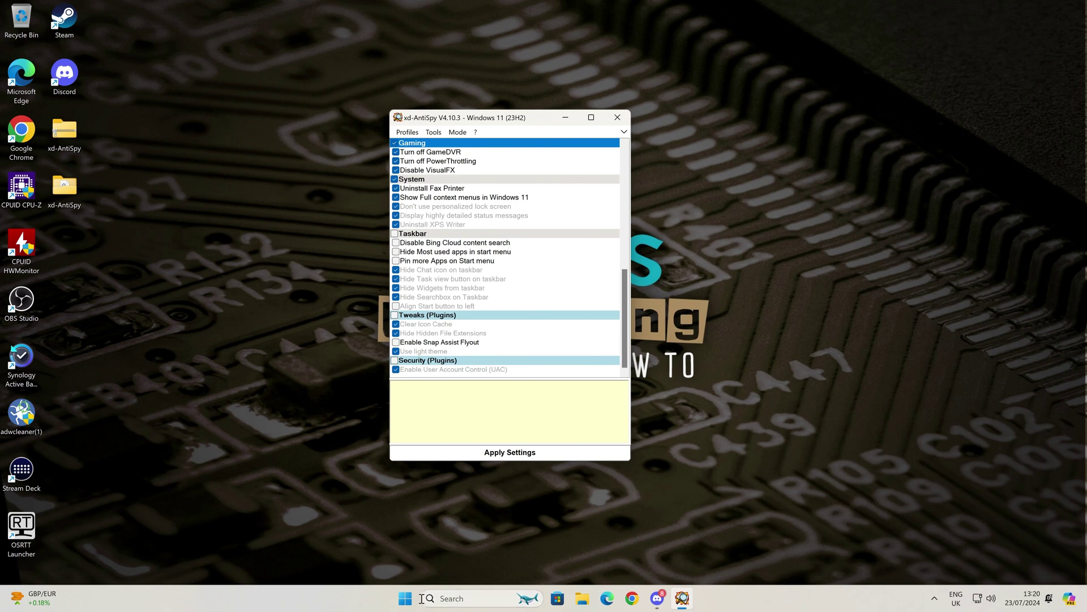
click(405, 598)
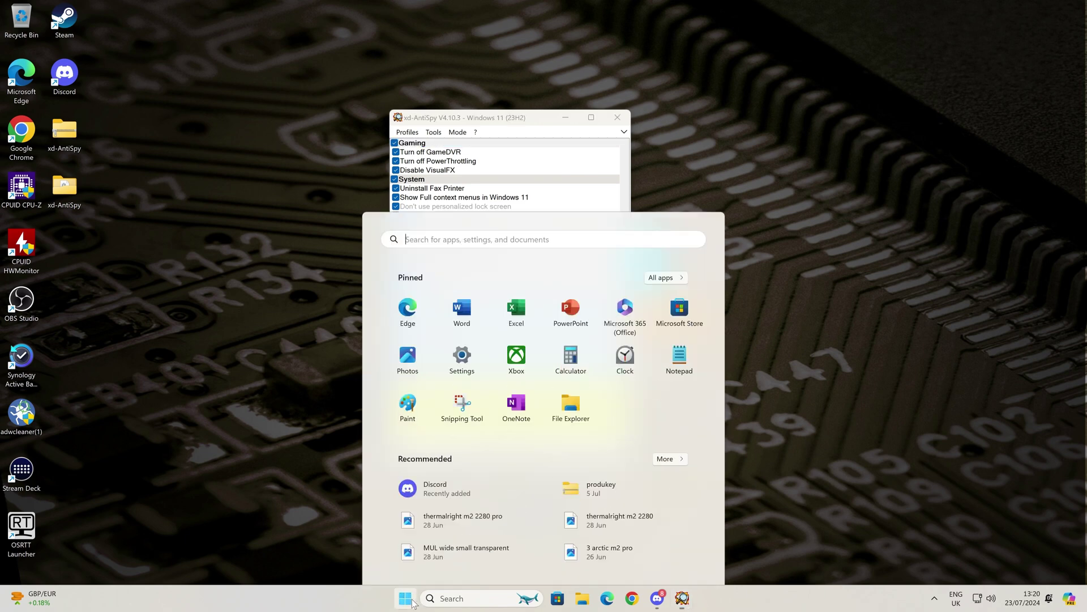
click(219, 548)
click(458, 598)
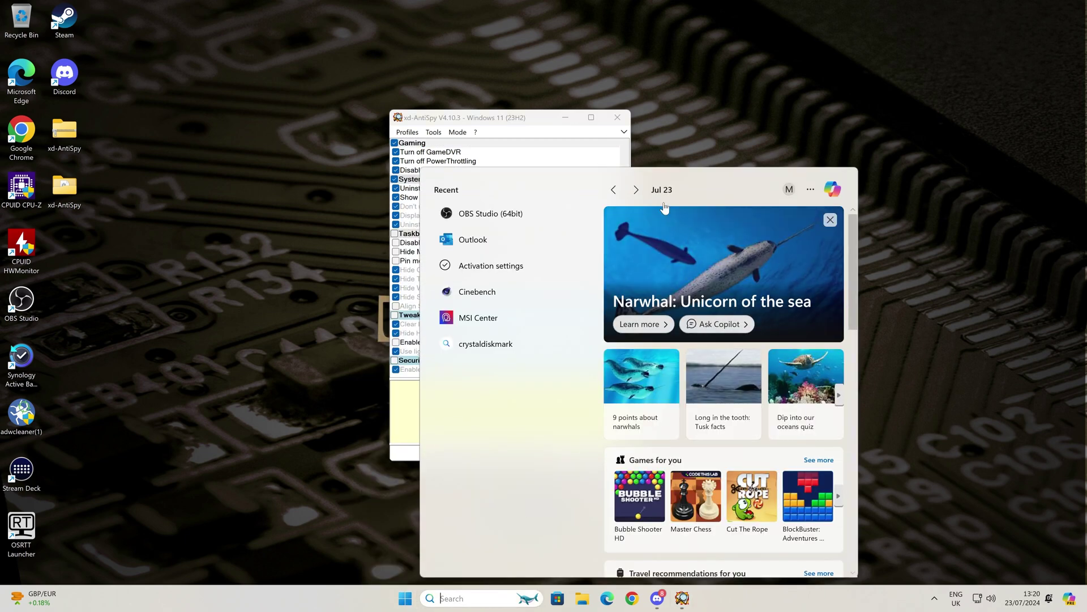
click(359, 346)
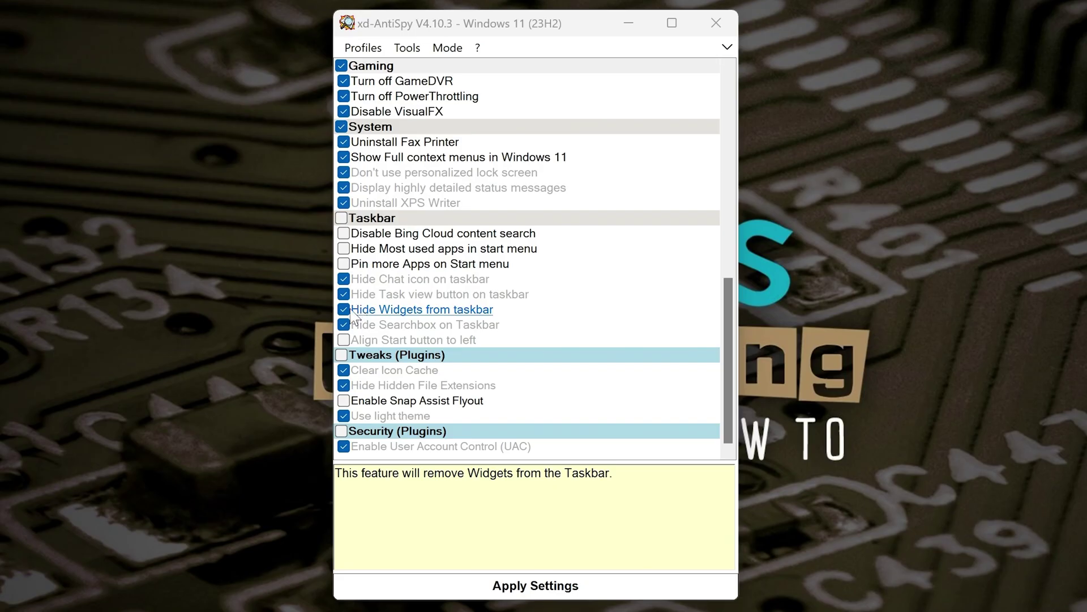
Tick the Taskbar group except Hide Searchbox and Align Start, untick Hide Hidden File Extensions, and apply
click(396, 296)
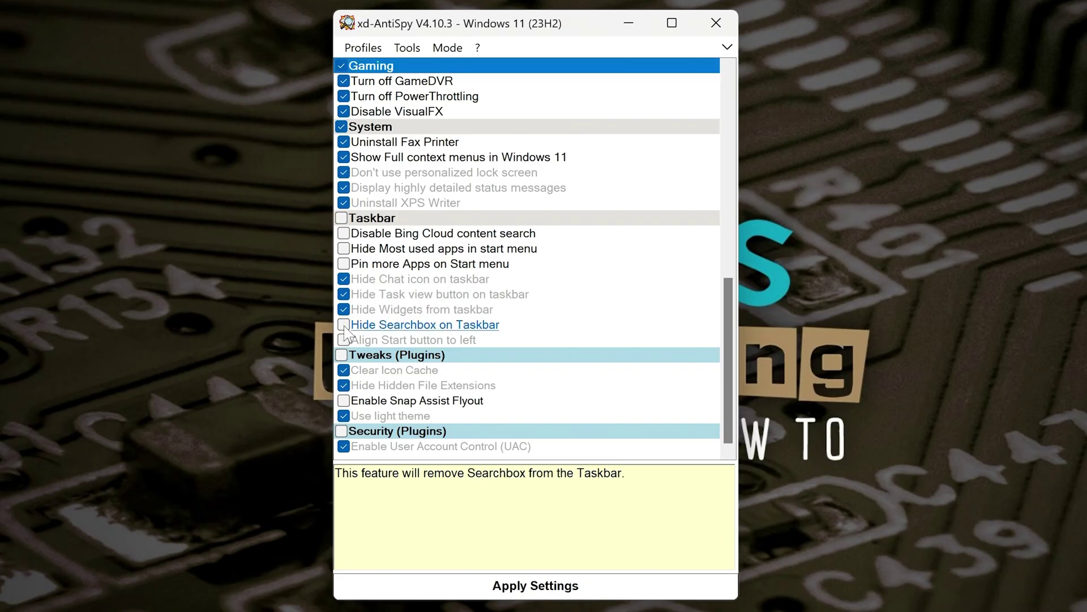
click(343, 249)
click(344, 264)
click(342, 218)
click(343, 325)
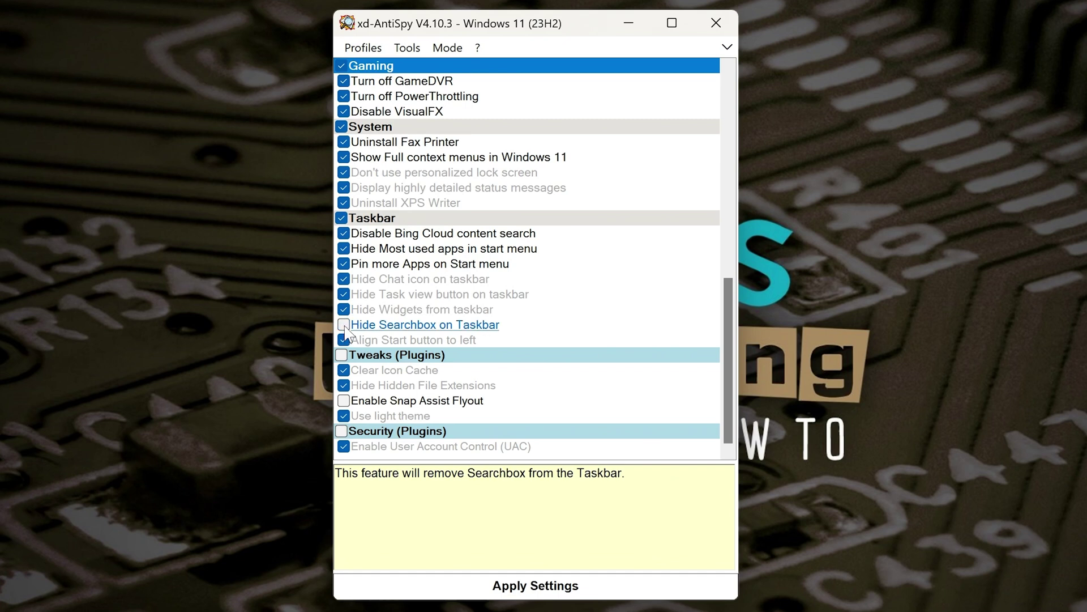
click(344, 340)
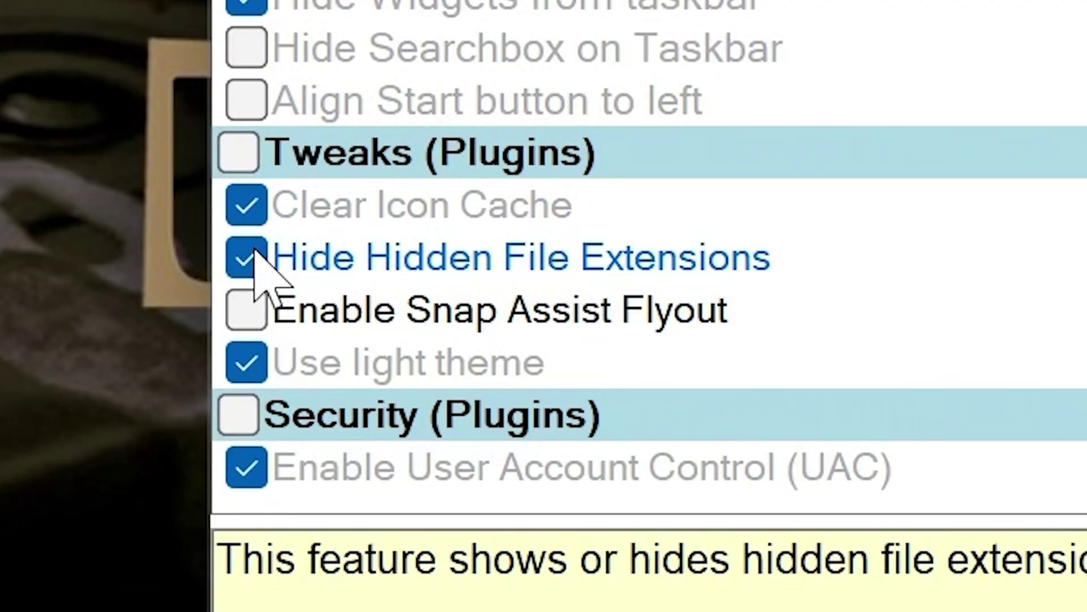
click(257, 261)
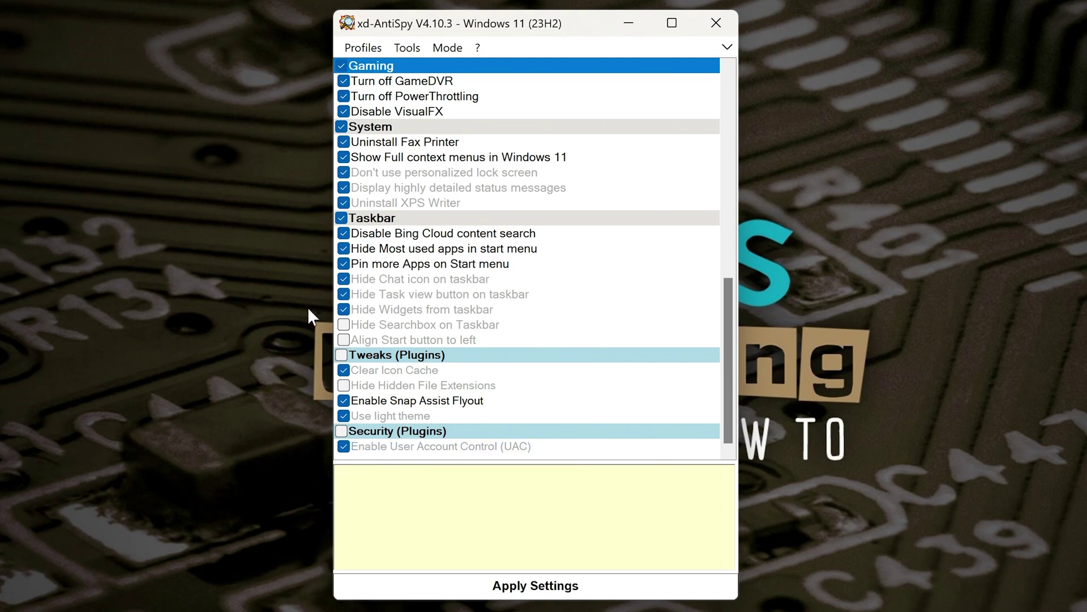
click(486, 593)
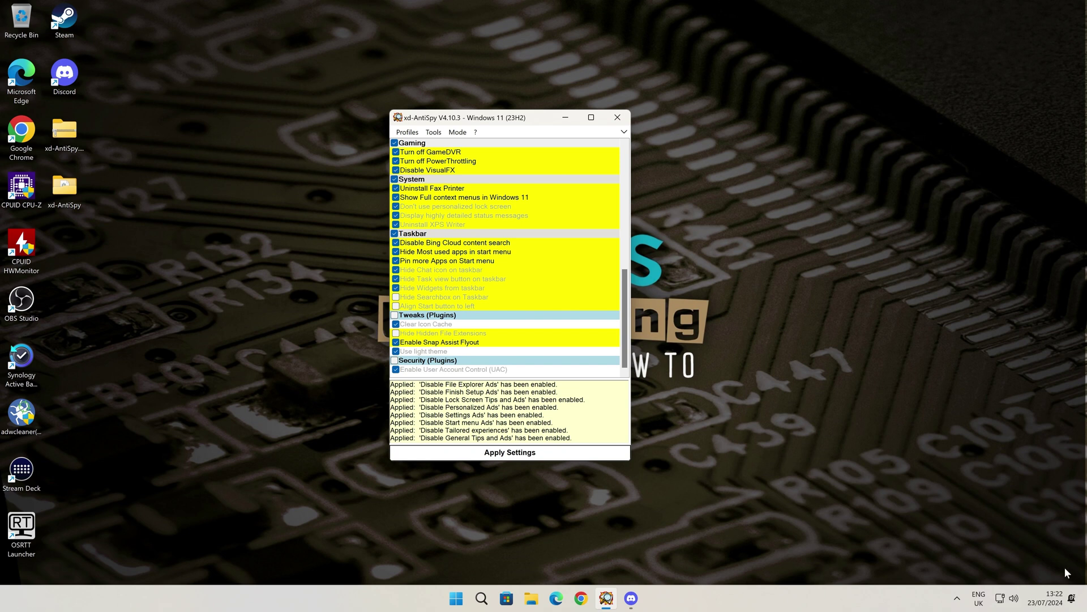
Check the Search panel, then enable Hide Searchbox on Taskbar and apply it
click(483, 599)
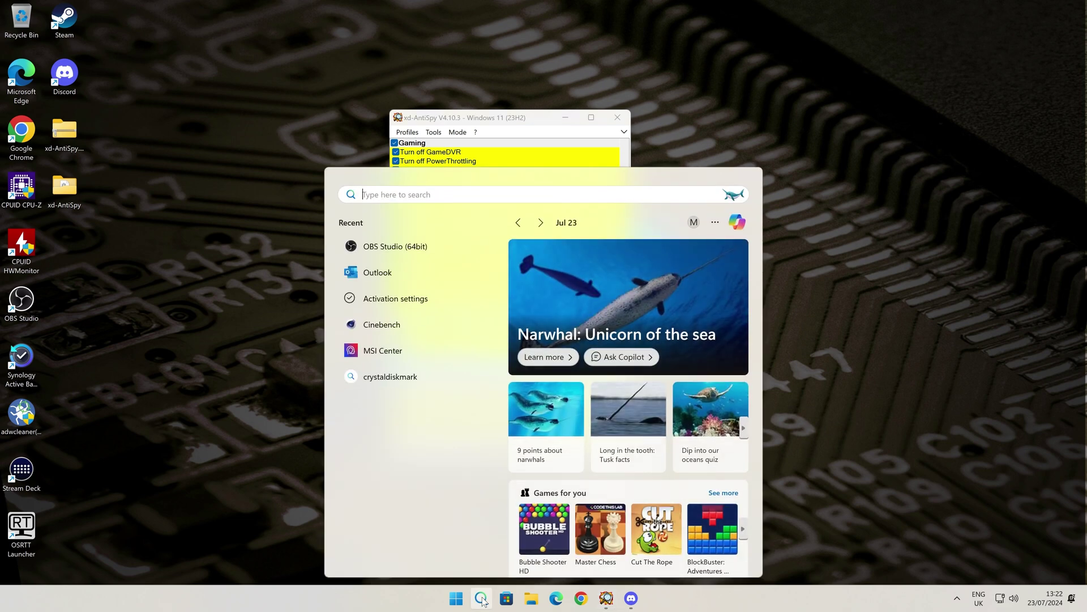
click(807, 237)
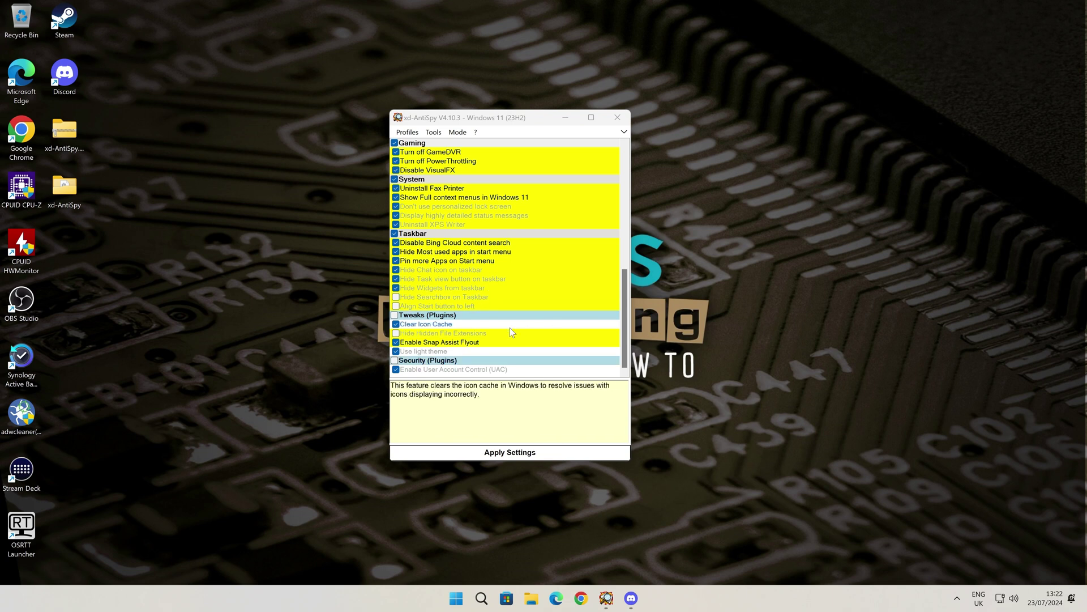
click(433, 299)
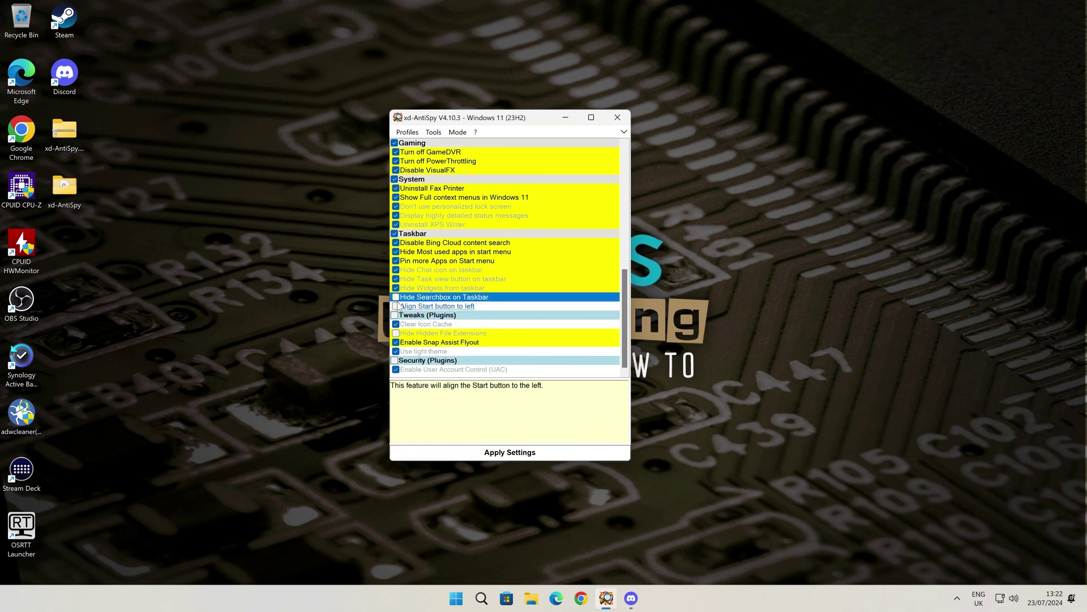
key(space)
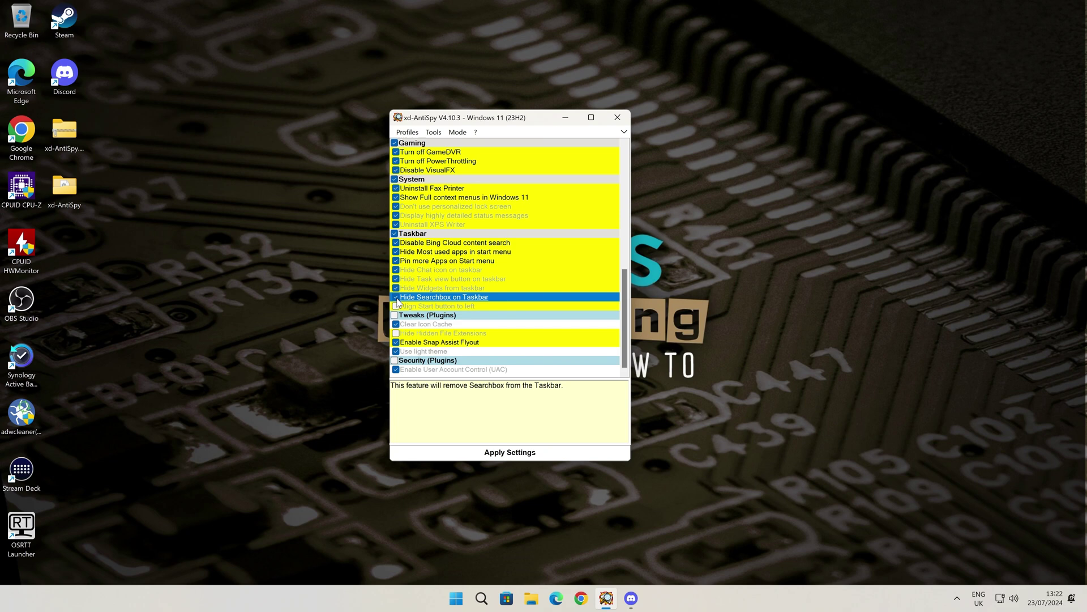
click(510, 453)
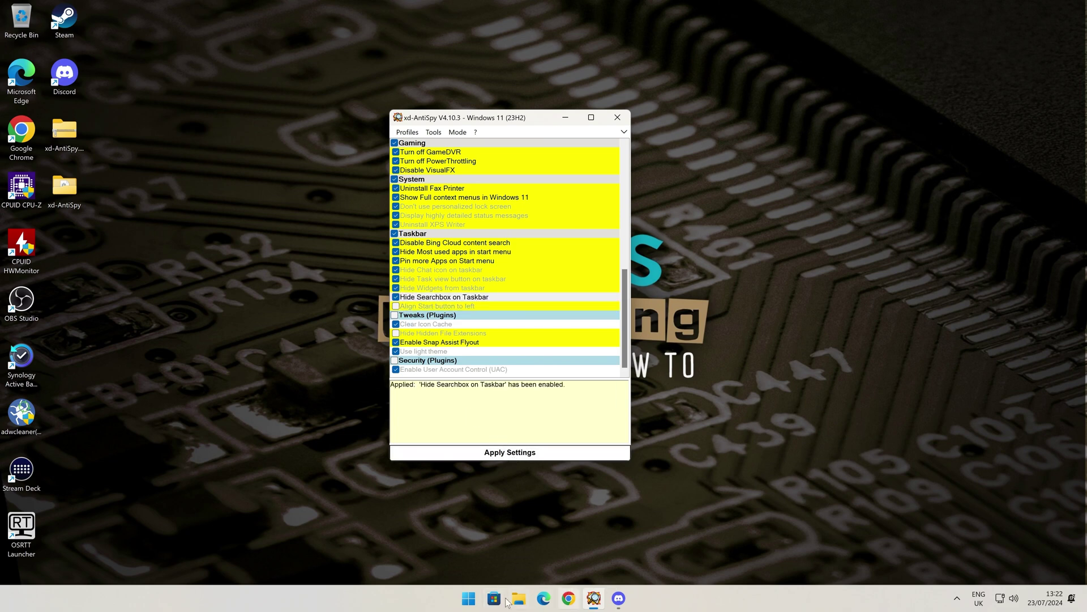
Open and close the Start menu twice to check the result
click(469, 604)
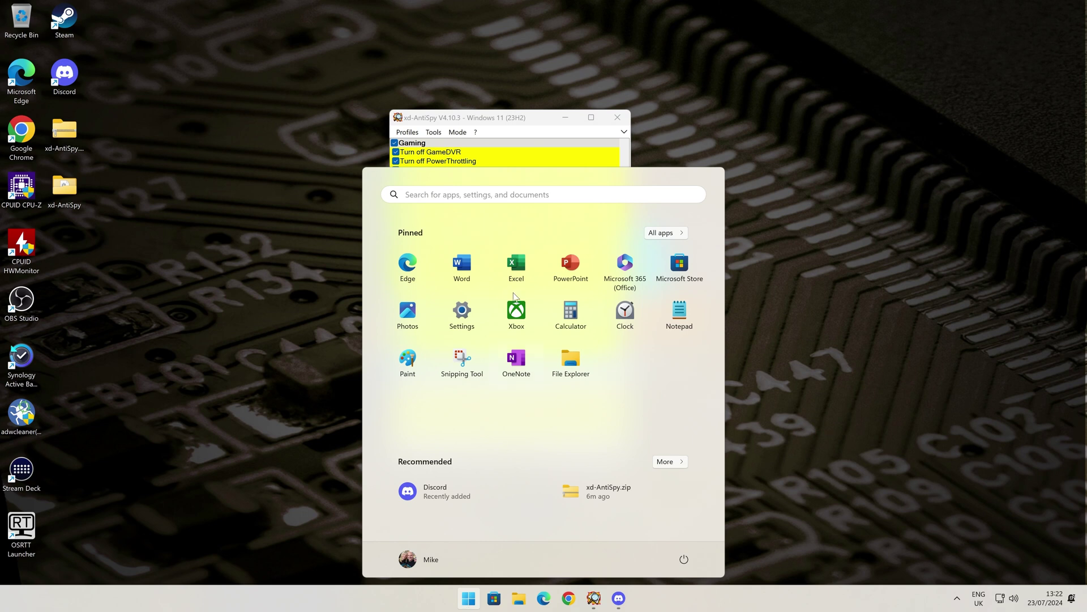
click(902, 432)
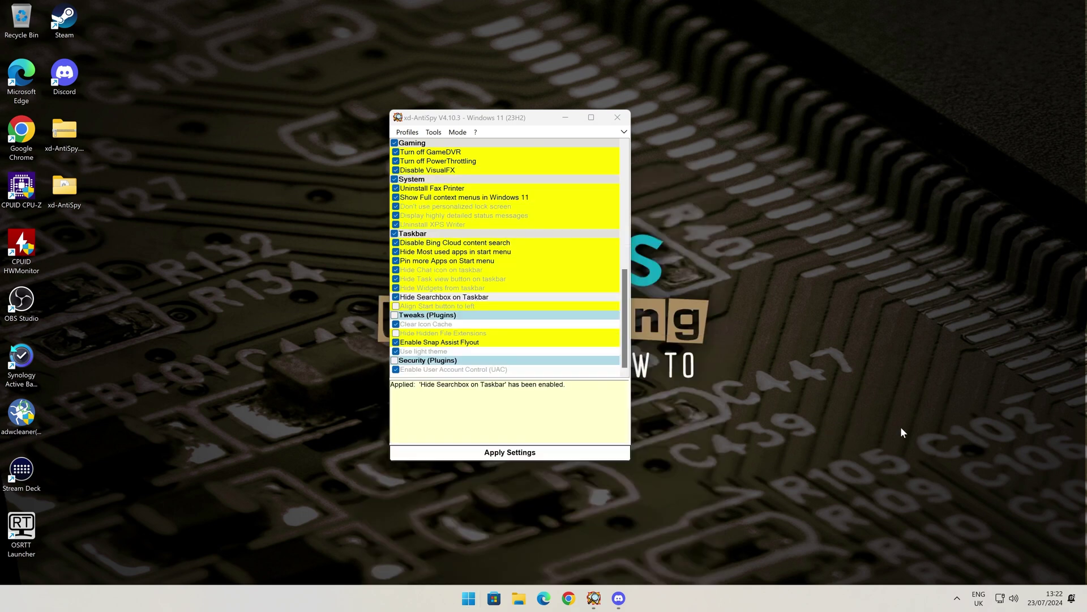
click(474, 601)
click(866, 370)
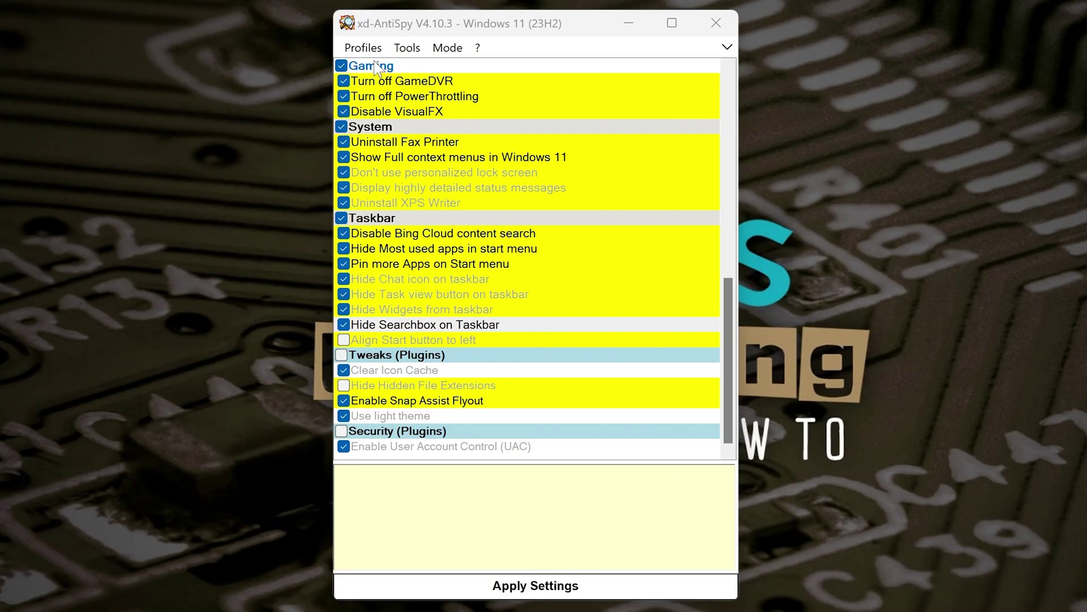
Run the Tools menu's search for crappy apps to scan for bloatware
mouse_move(471, 191)
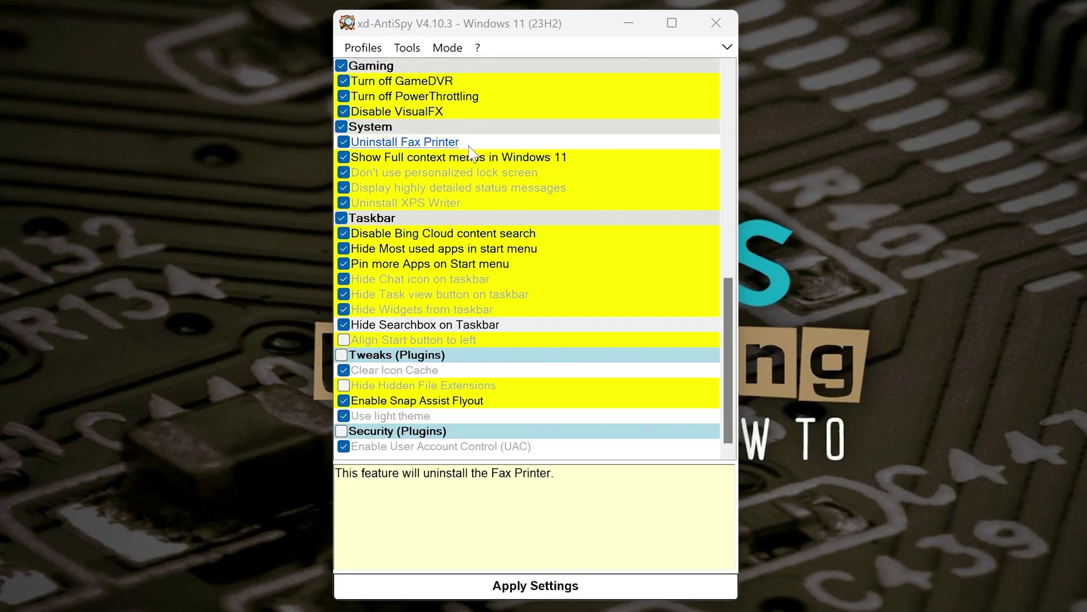
click(409, 48)
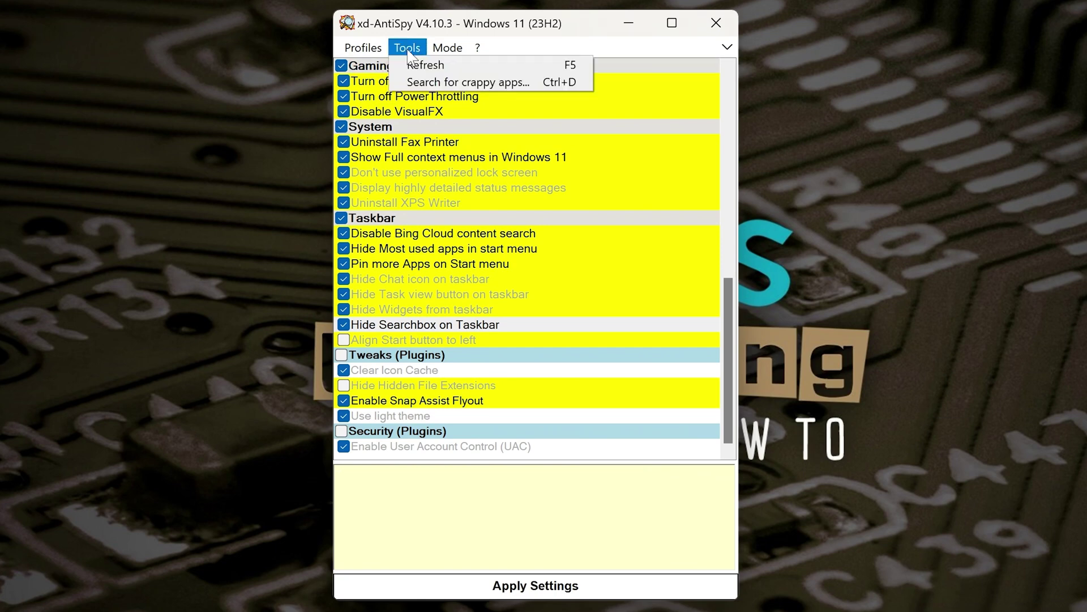
click(439, 83)
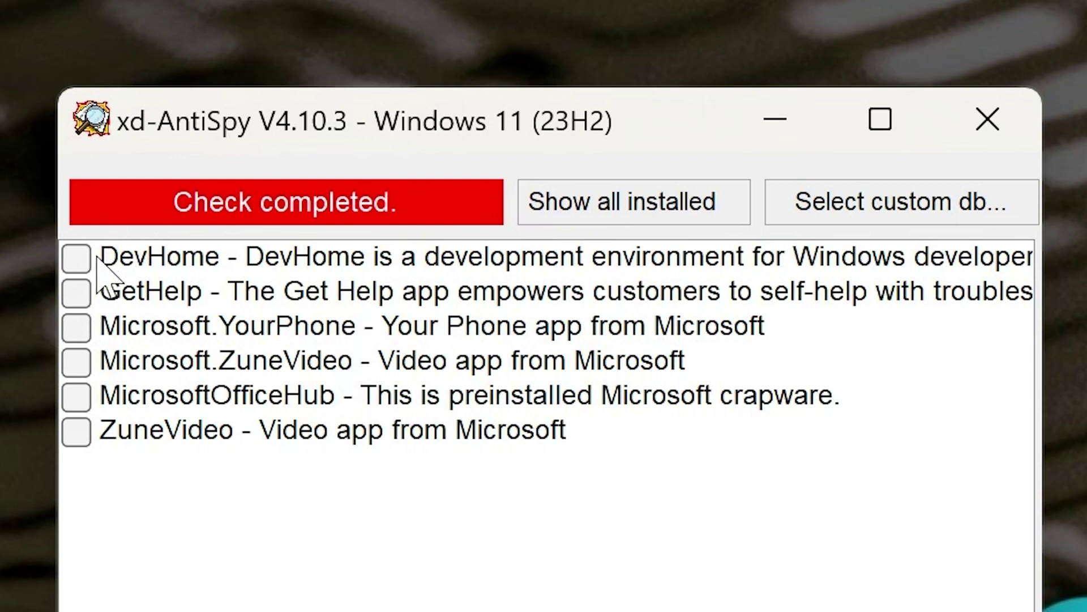
Tick DevHome, Microsoft.YourPhone, Microsoft.ZuneVideo and ZuneVideo, leaving GetHelp and MicrosoftOfficeHub unticked
click(70, 258)
click(72, 260)
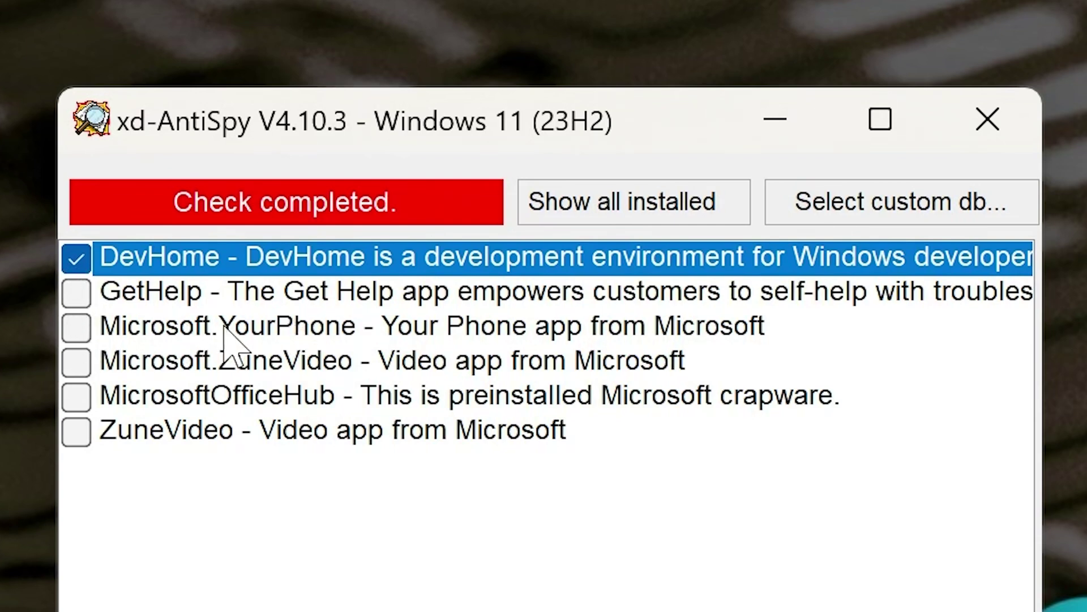
click(77, 333)
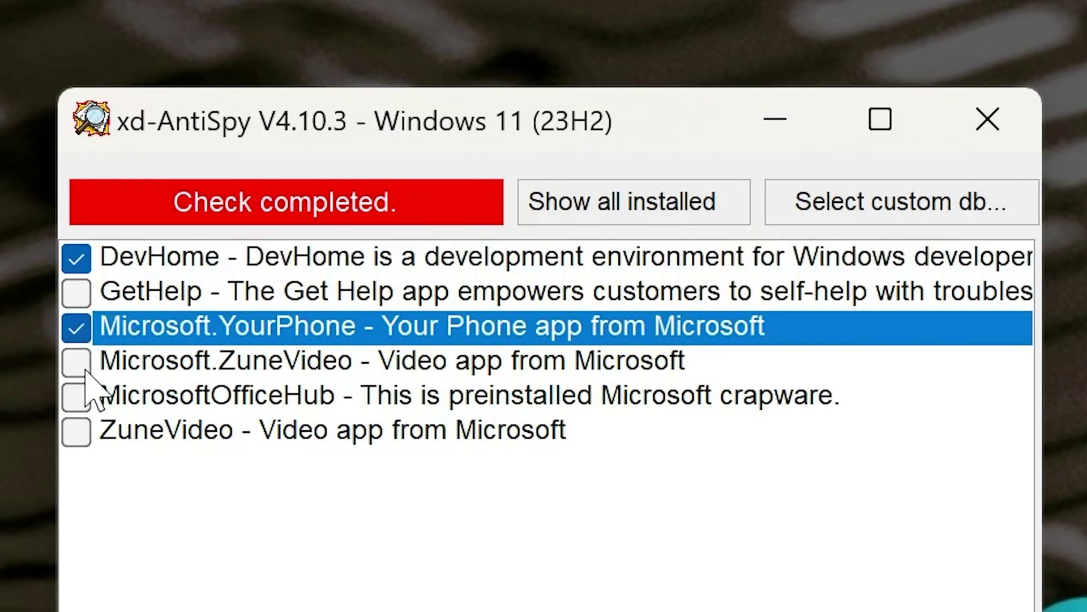
click(76, 366)
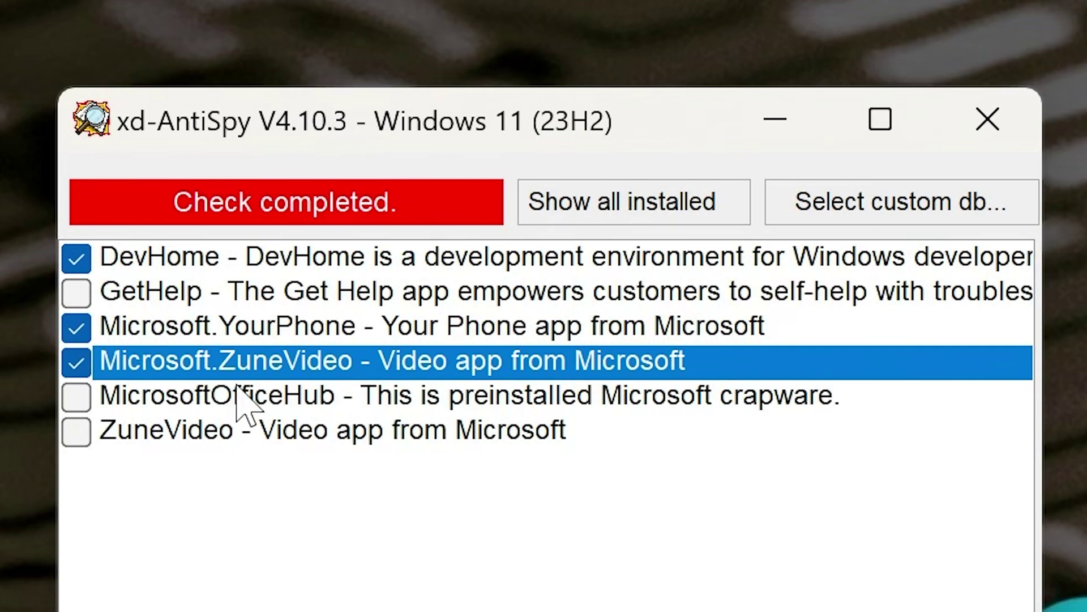
click(78, 434)
click(79, 432)
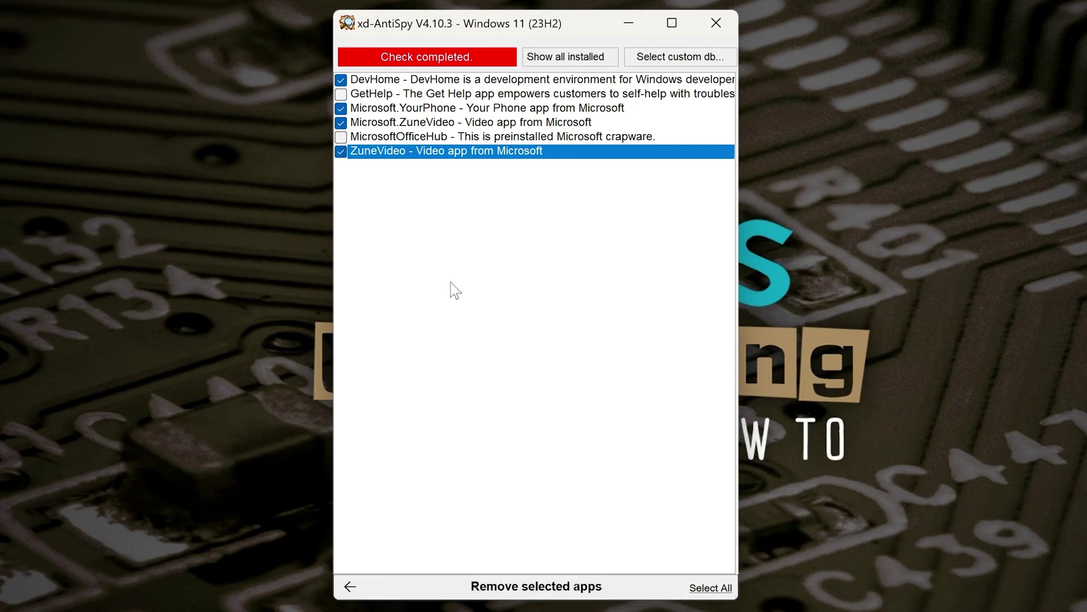
Remove the four marked apps, acknowledge the Success message, and show all installed packages
click(508, 595)
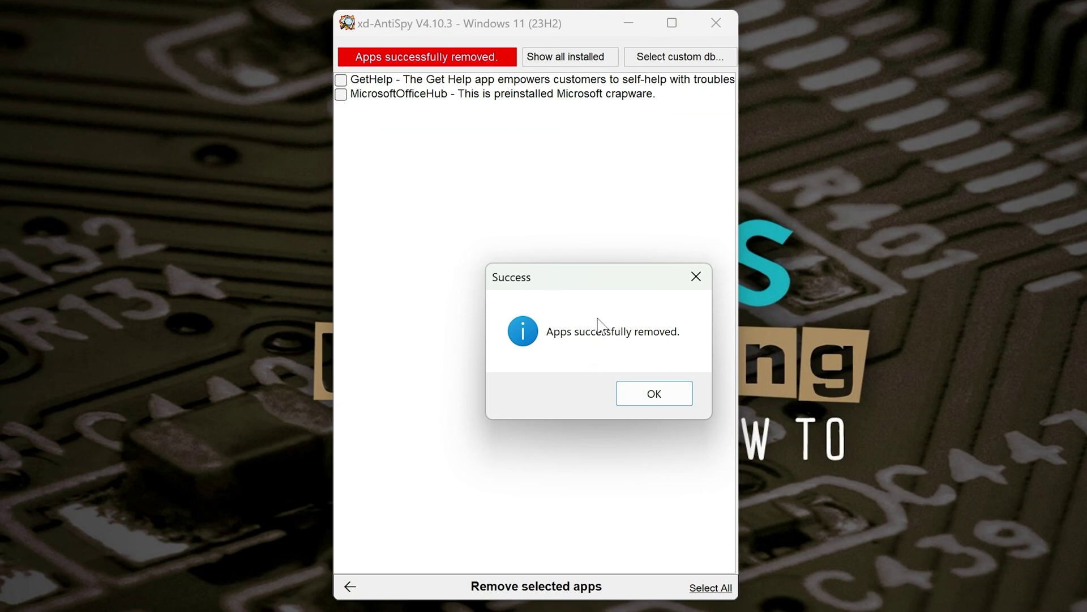
click(654, 395)
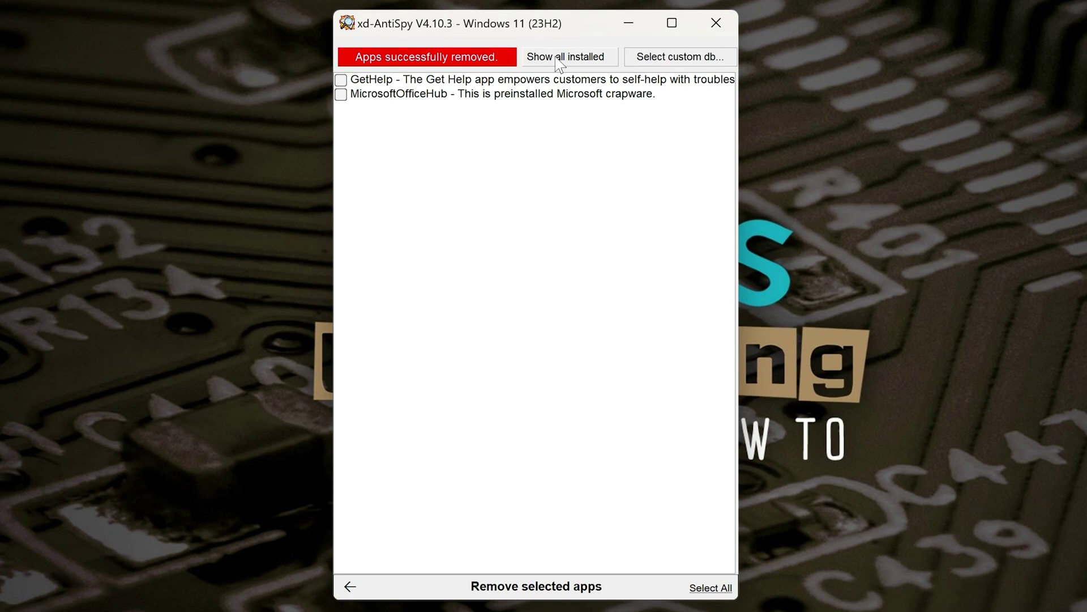
click(559, 59)
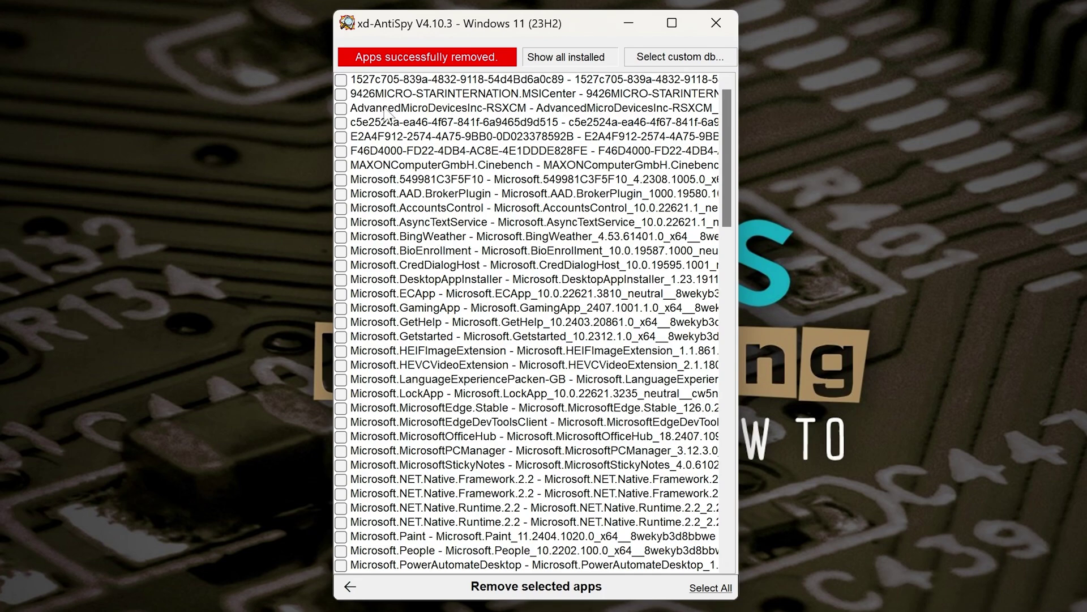
Widen the window so full package names show, then scroll through to Windows.PrintDialog
scroll(464, 237, down, 18)
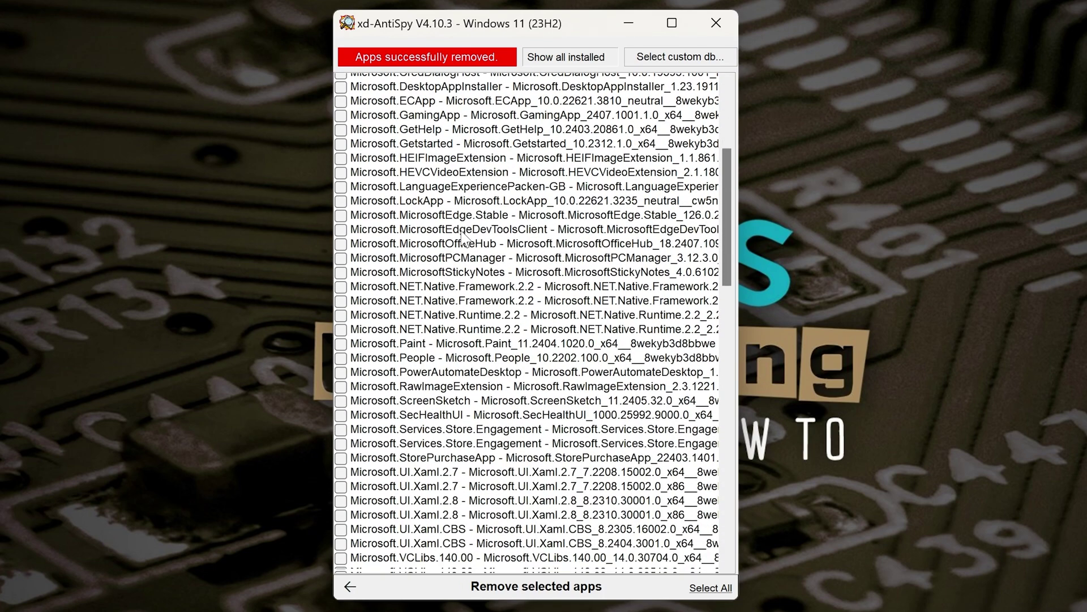
scroll(464, 236, down, 11)
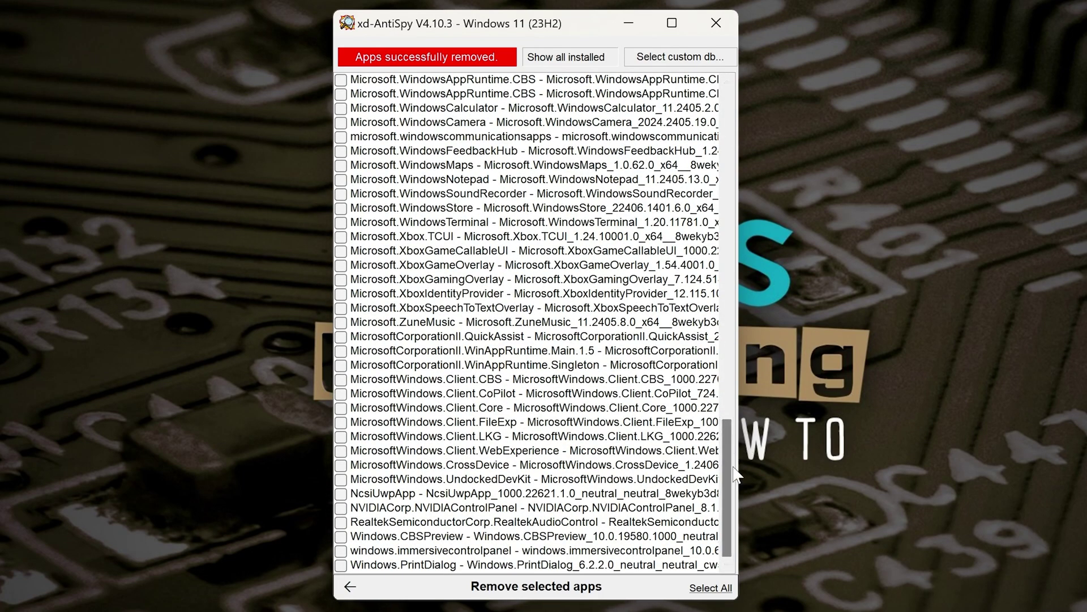
drag(721, 409, 651, 124)
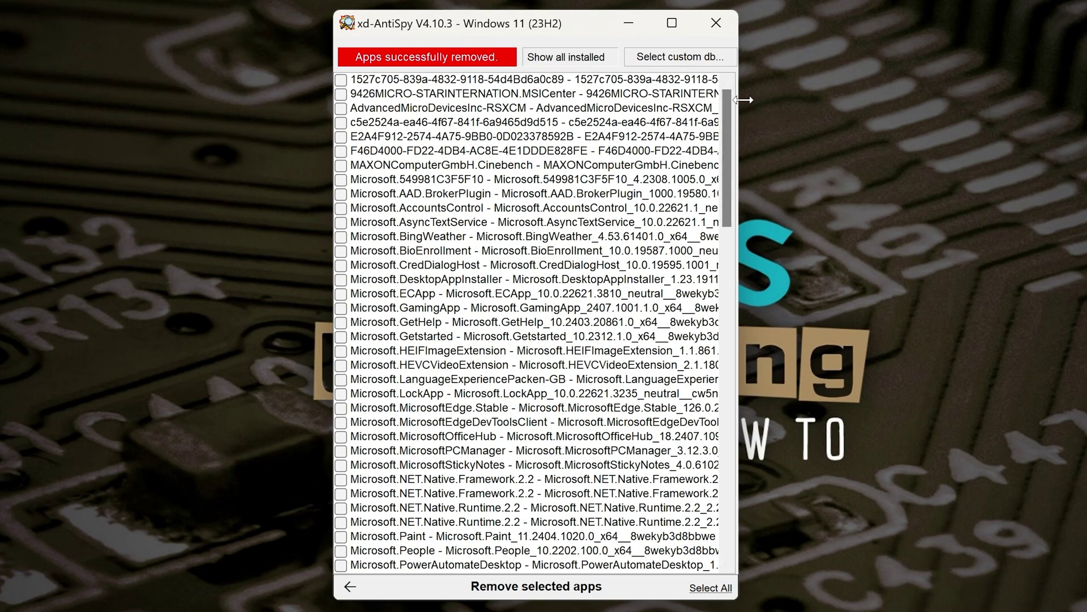
drag(742, 99, 1086, 108)
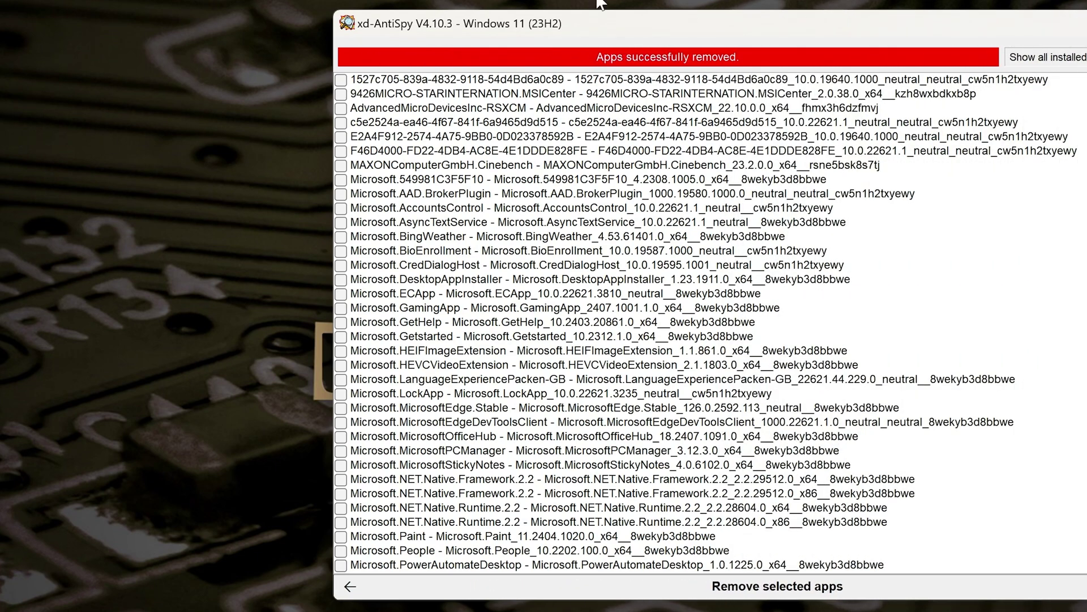
drag(638, 28, 473, 53)
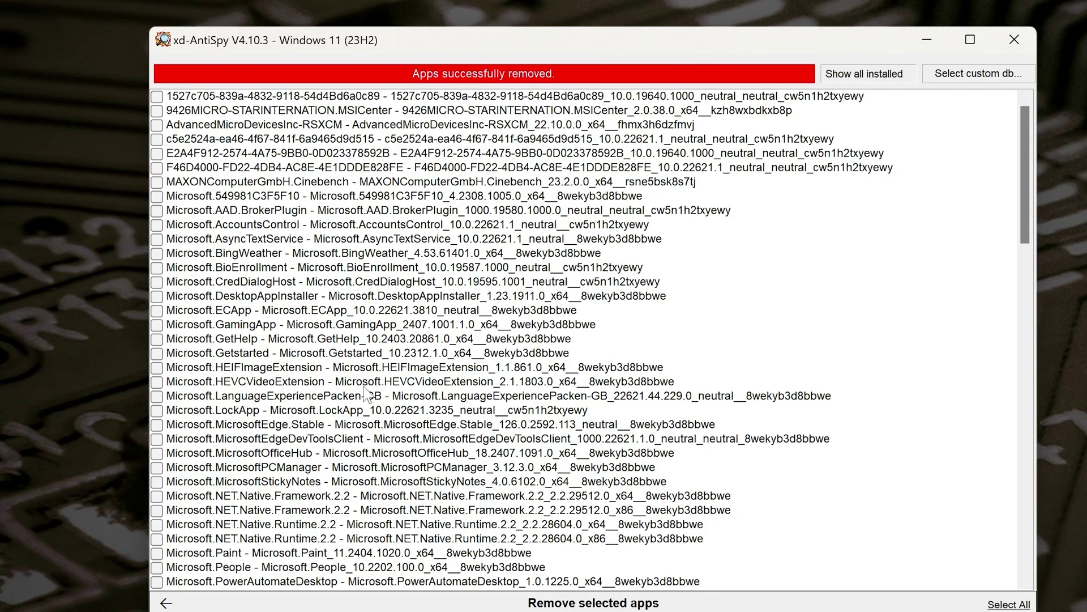
scroll(445, 471, down, 9)
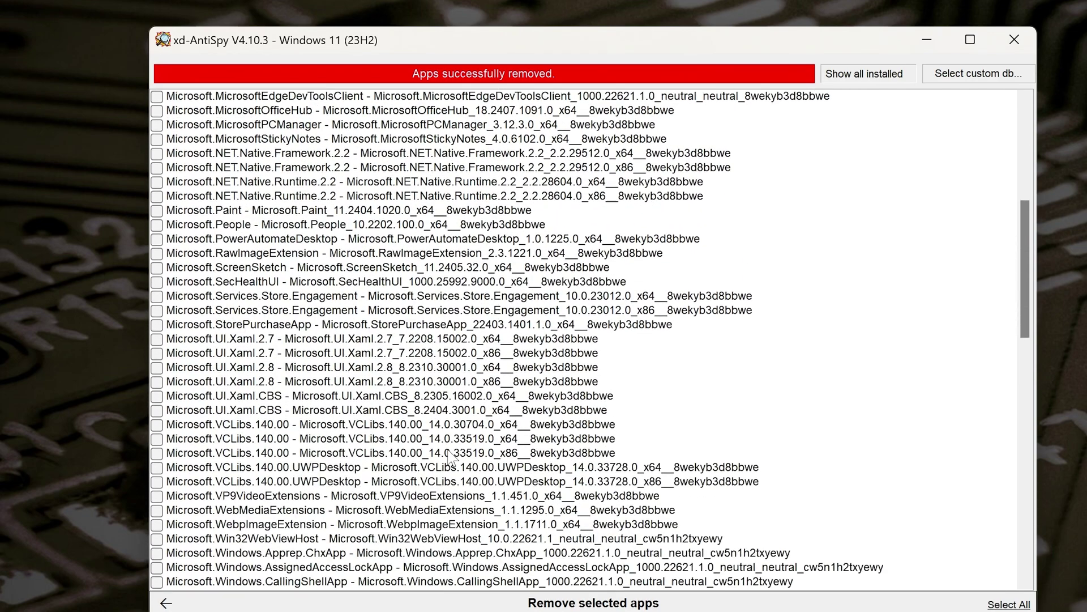
scroll(449, 454, down, 3)
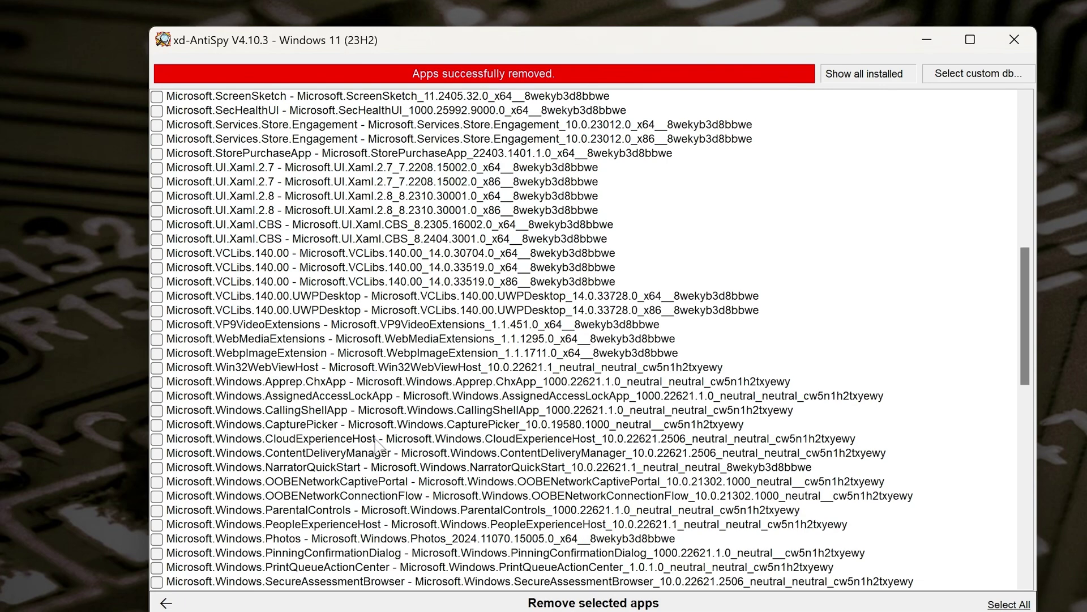
scroll(412, 451, down, 7)
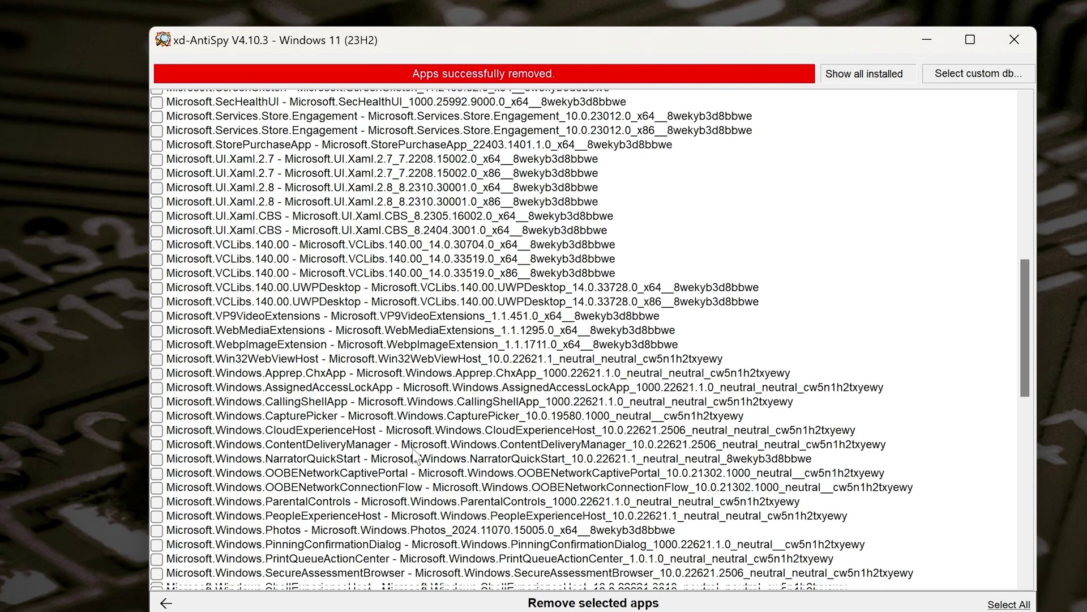
scroll(414, 451, down, 9)
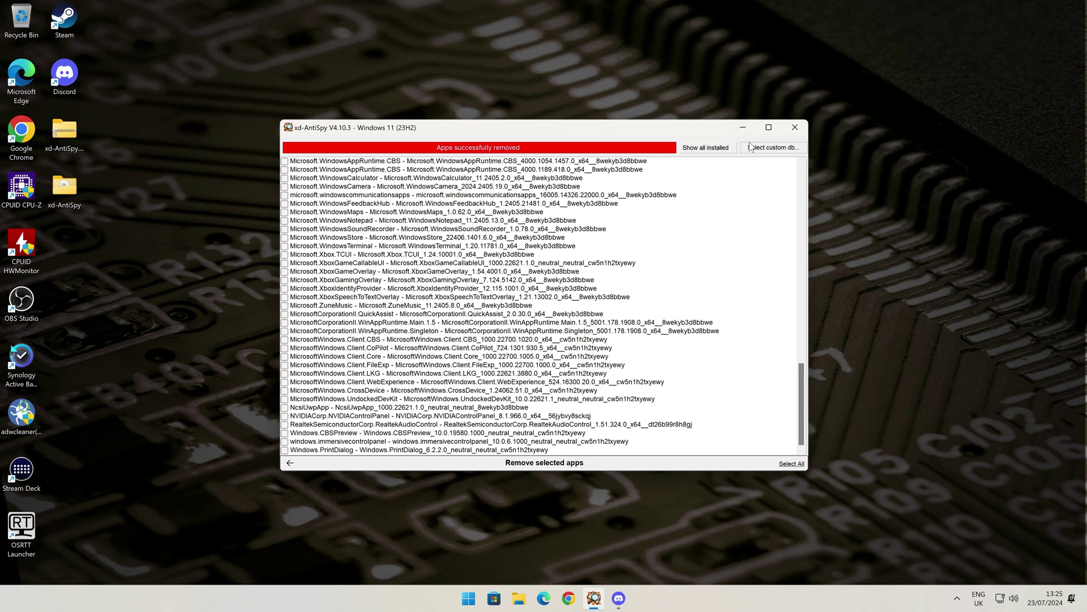
Close xd-AntiSpy and clear the desktop selection and Start menu
click(802, 132)
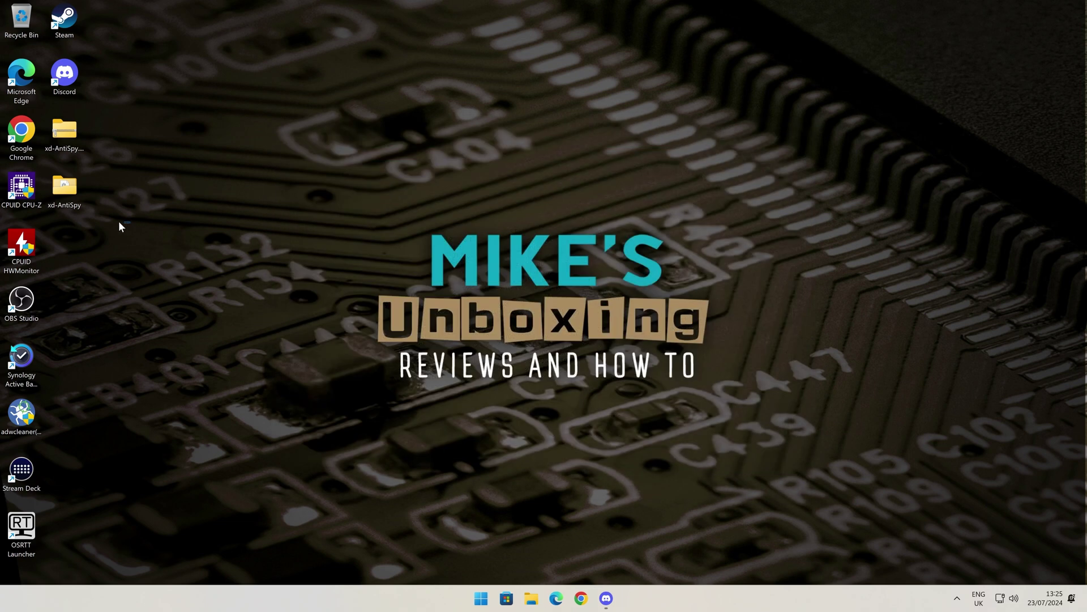
drag(119, 223, 62, 129)
right_click(62, 129)
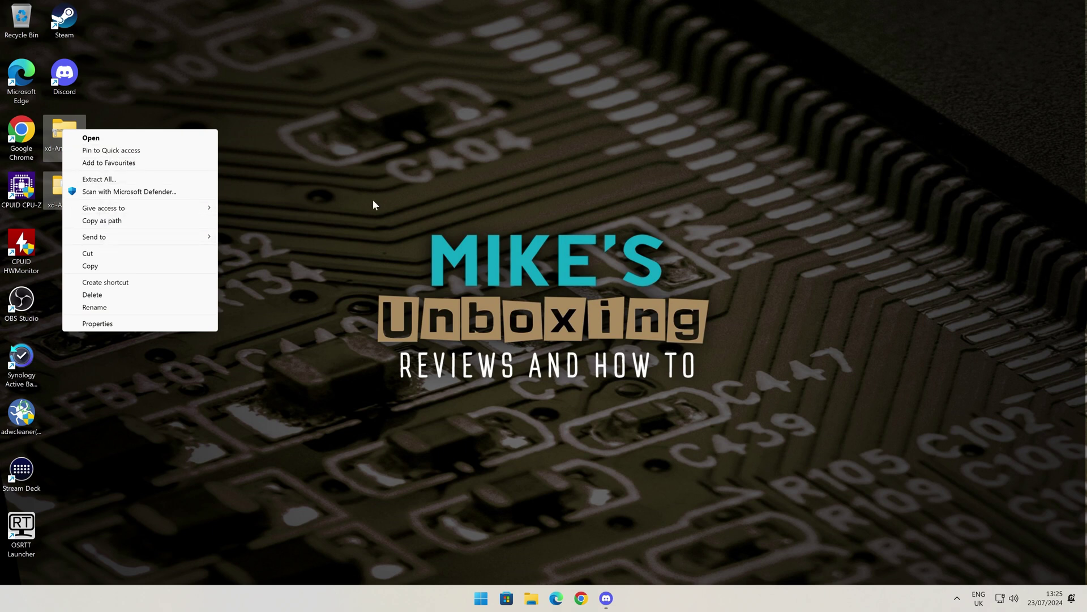
click(306, 133)
click(481, 598)
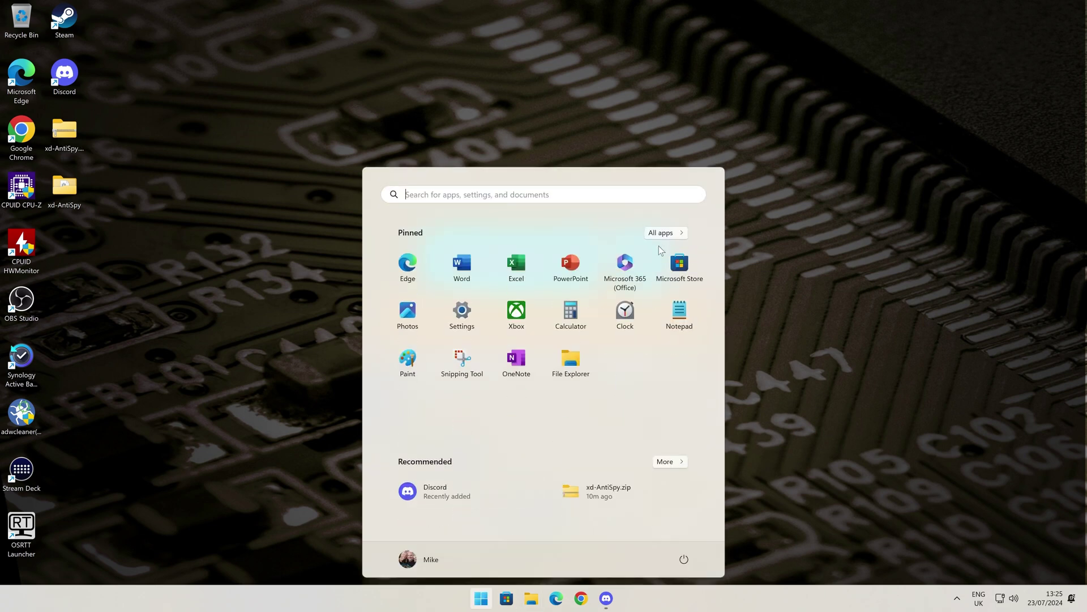
click(471, 132)
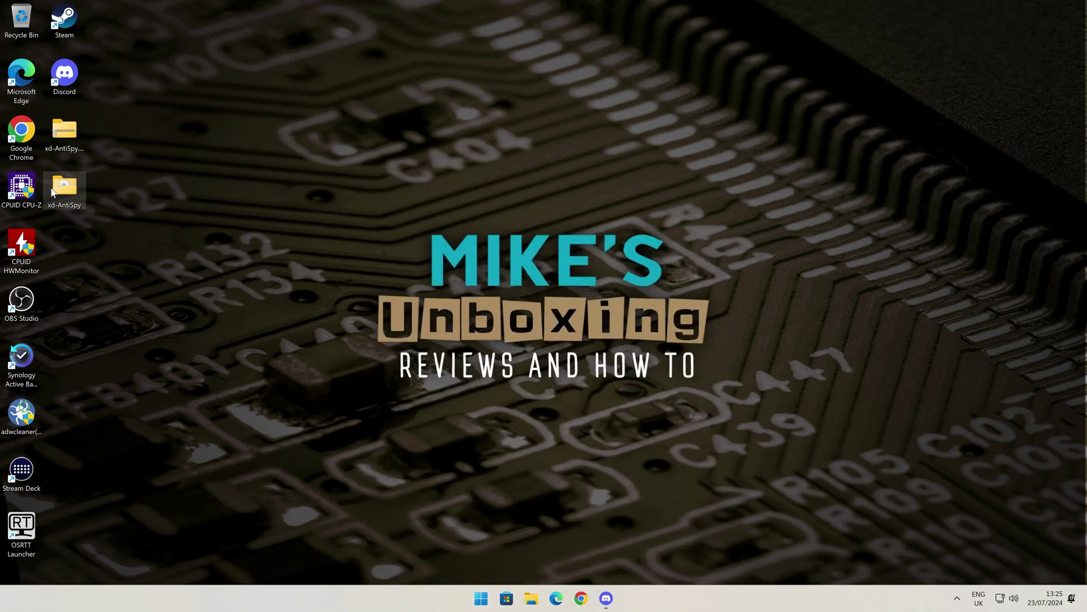
Relaunch xd-AntiSpy.exe from the extracted xd-AntiSpy folder with administrator rights
double_click(61, 192)
double_click(392, 264)
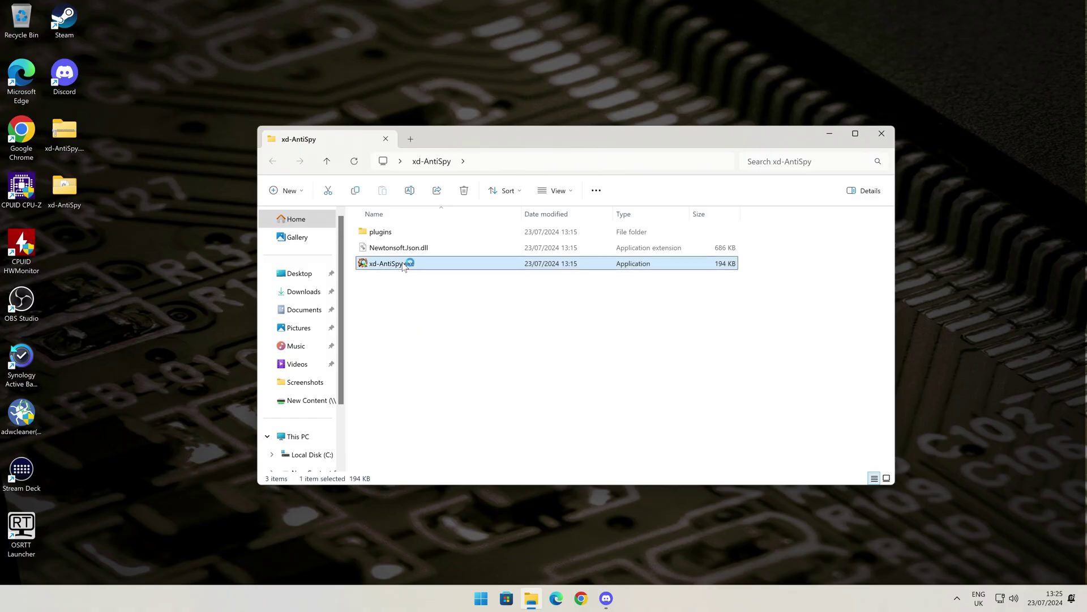
key(Return)
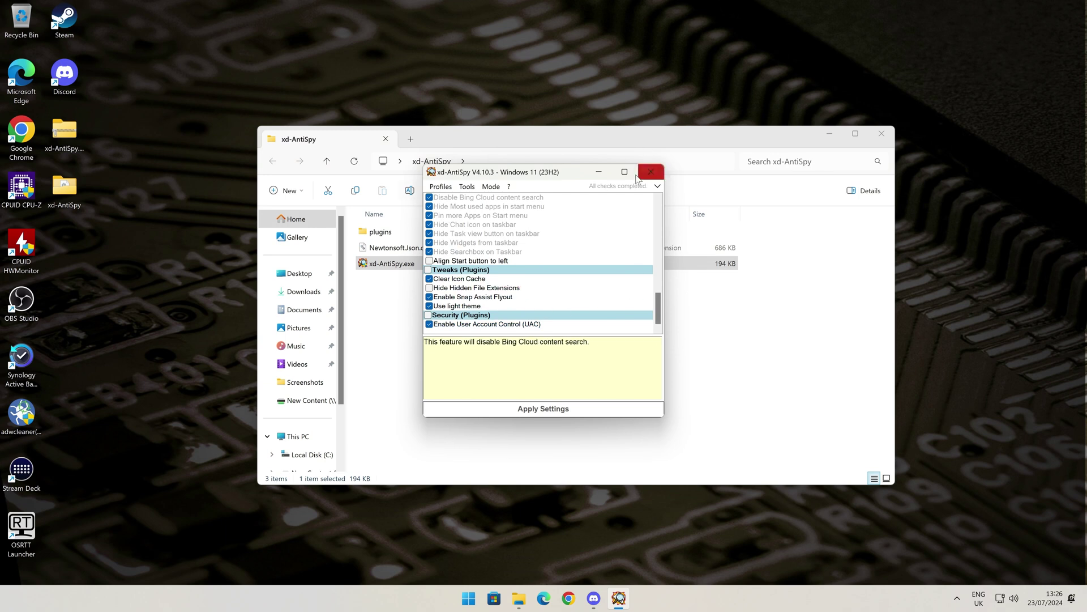
scroll(555, 292, up, 8)
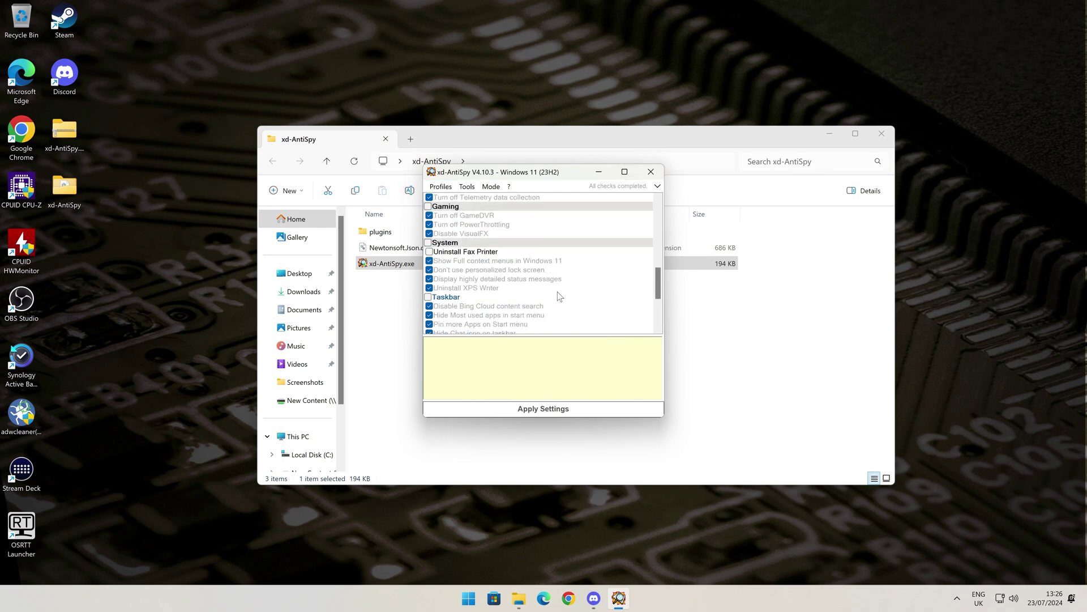
scroll(548, 293, up, 5)
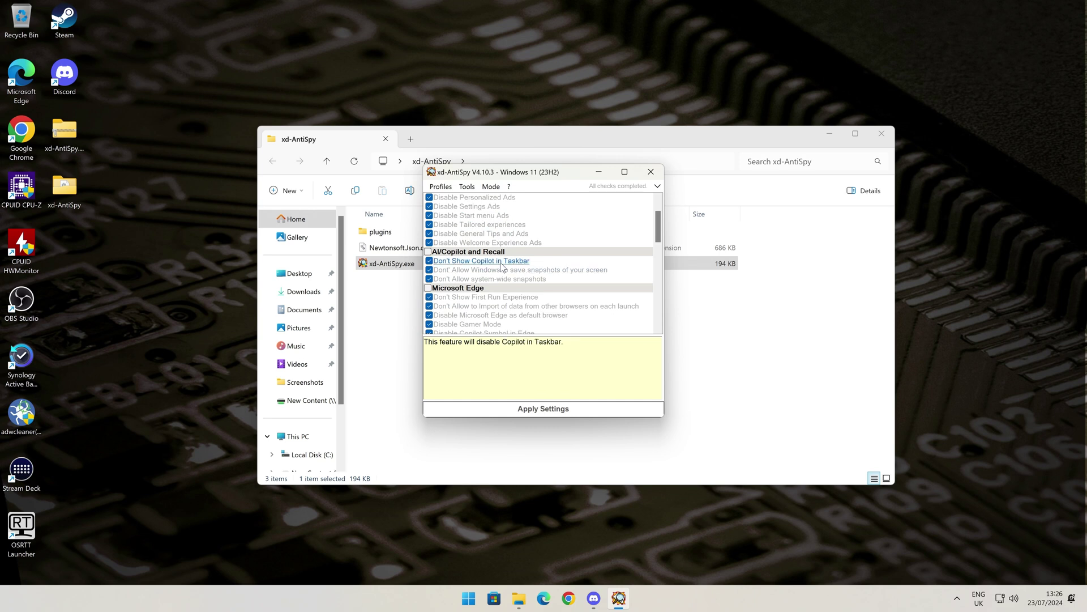